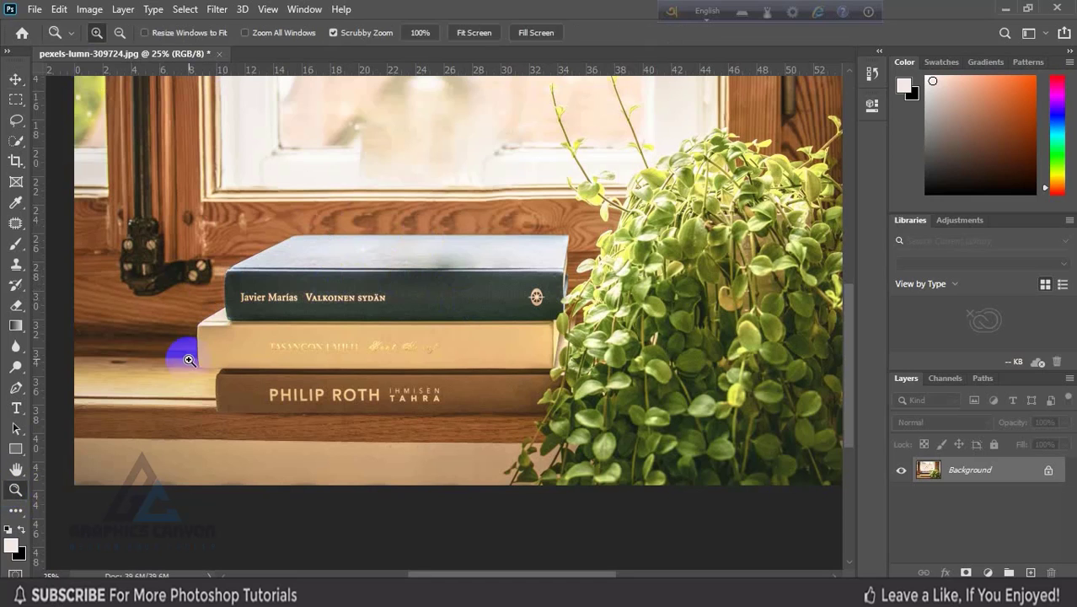
- Duplicate the Background layer of the photo with the stacked books
left_click(273, 334)
left_click(296, 337)
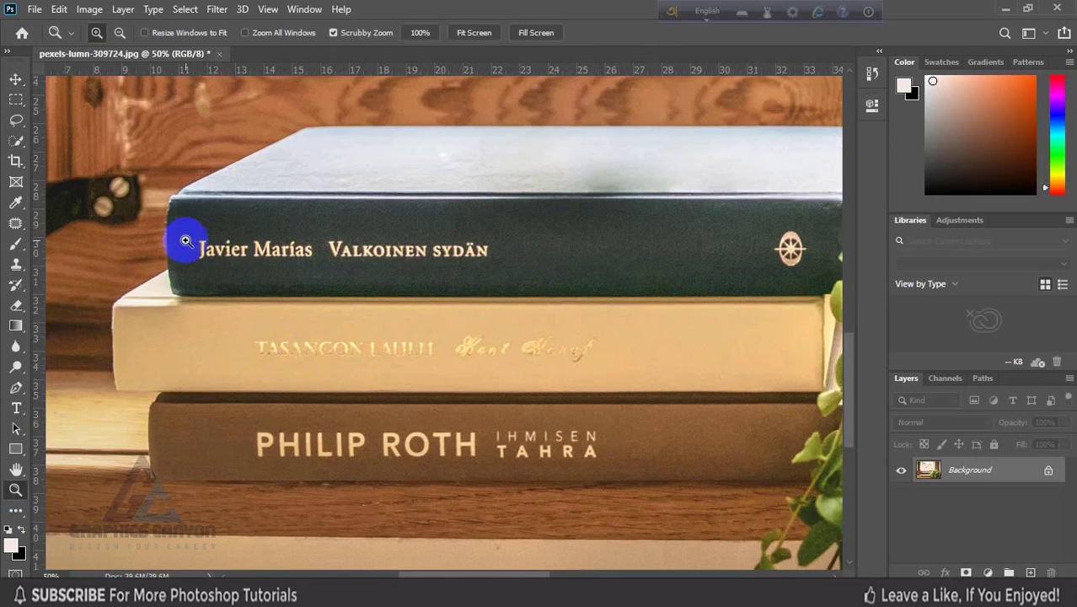
left_click_drag(558, 343, 476, 332)
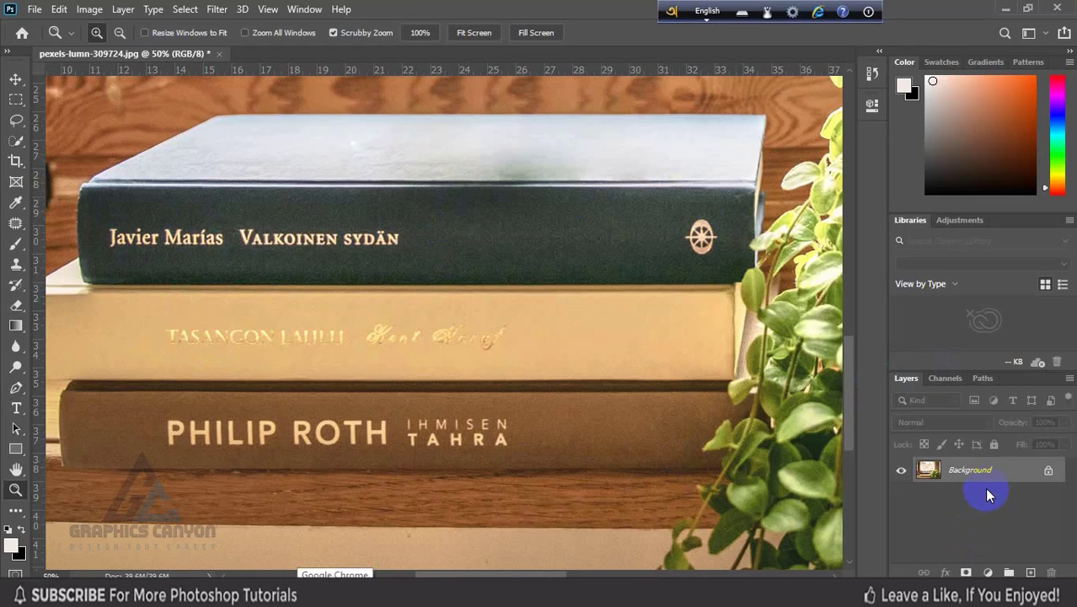
key("ctrl+j")
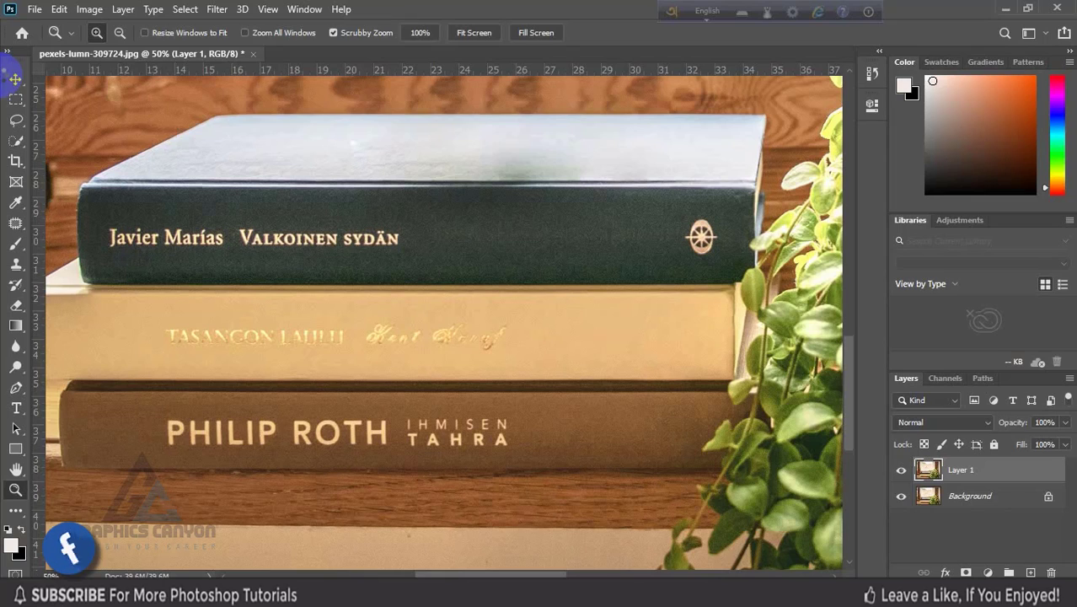
- Draw a rectangular marquee selection tightly around the author's name on the dark book's spine
left_click(15, 101)
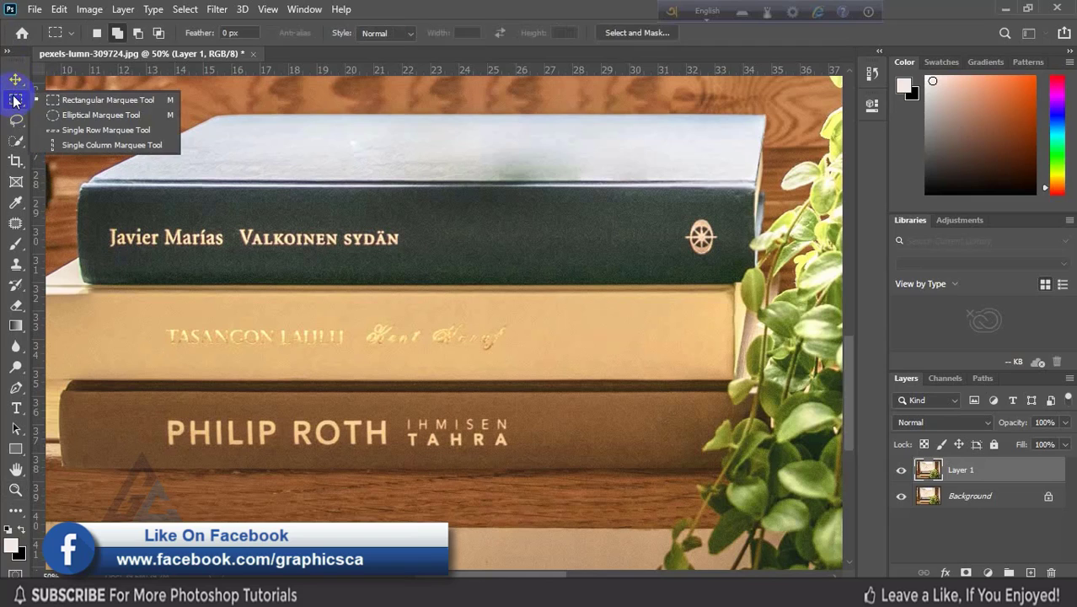
left_click(85, 100)
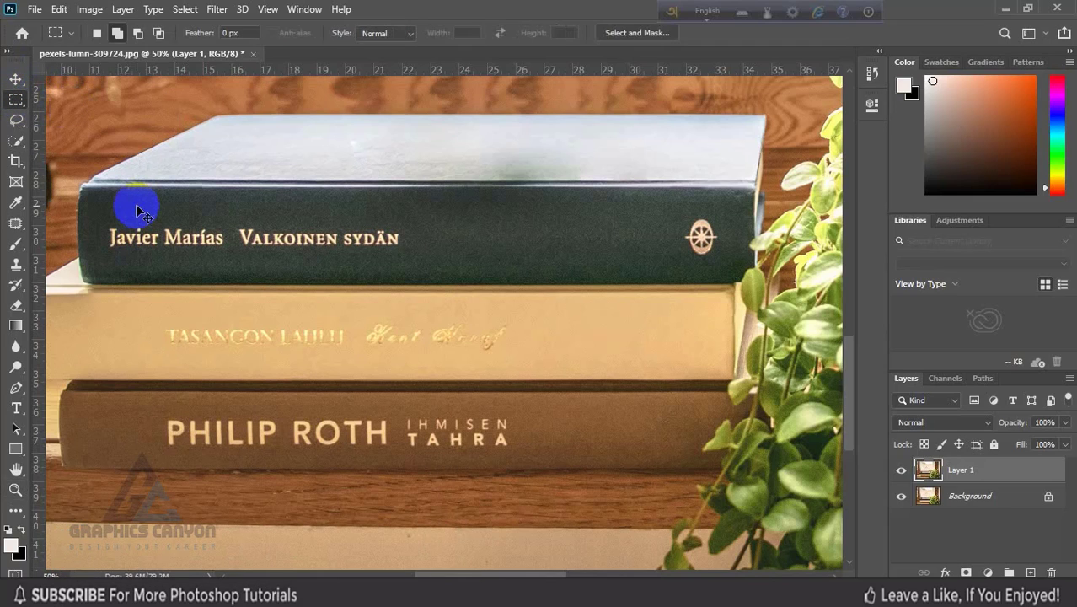
key("ctrl+minus")
key("ctrl+plus")
key("ctrl+plus")
key("ctrl+plus")
key("ctrl+plus")
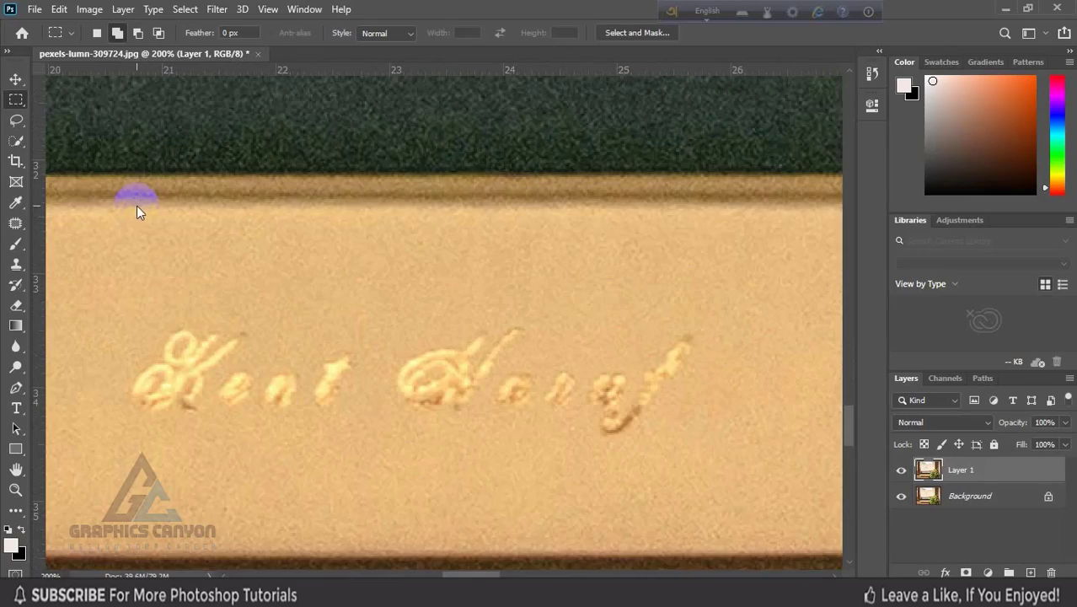
left_click_drag(139, 210, 603, 319)
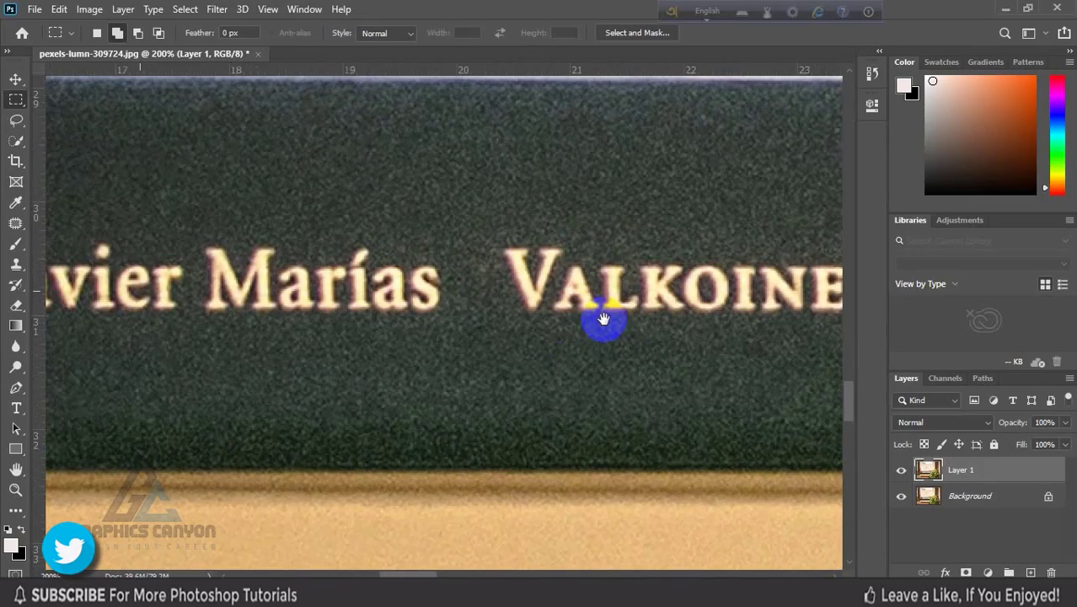
key("ctrl+minus")
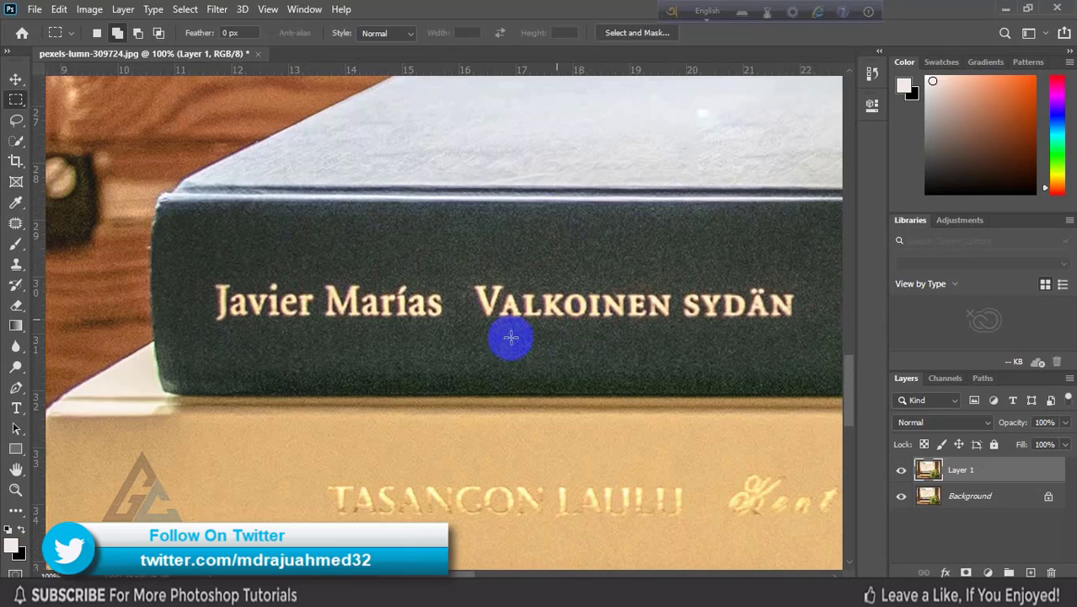
left_click_drag(200, 275, 458, 330)
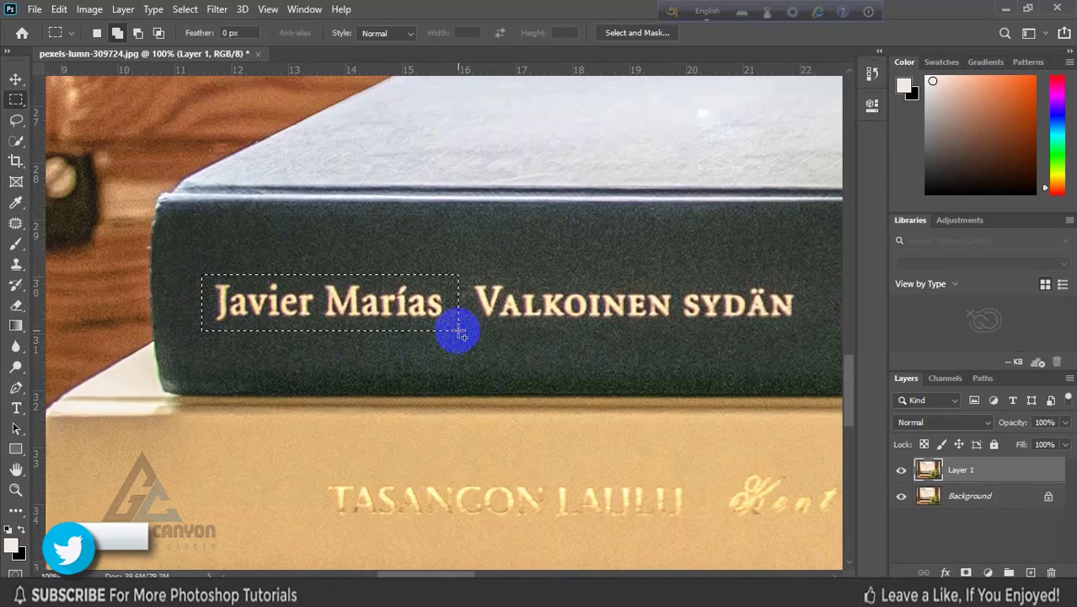
- Remove the selected author's name with a Content-Aware fill at Normal mode and 100% opacity, and clear the selection
right_click(432, 376)
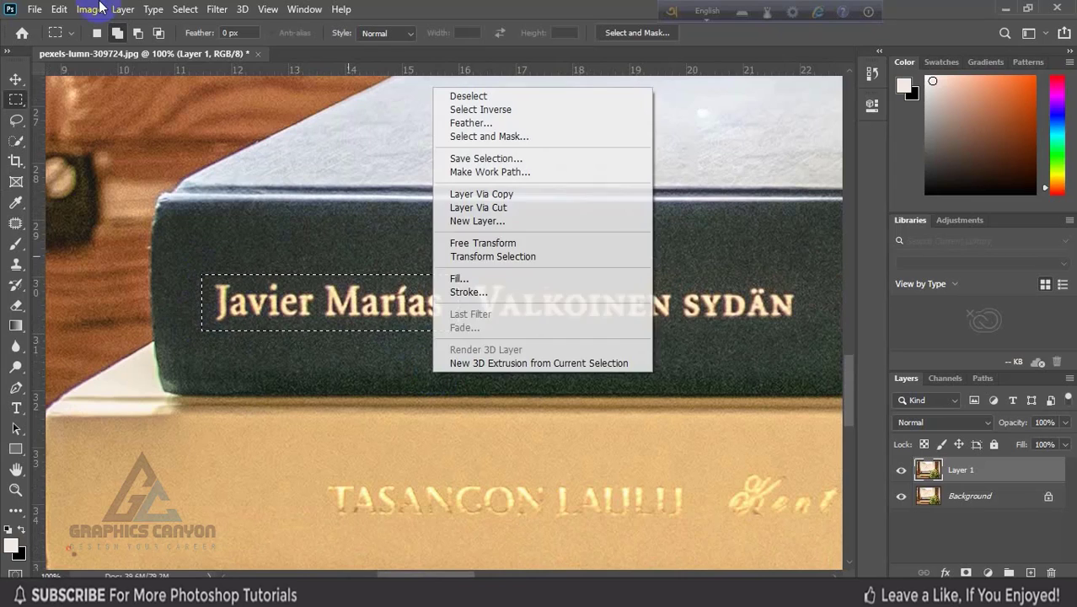
left_click(59, 10)
left_click(59, 10)
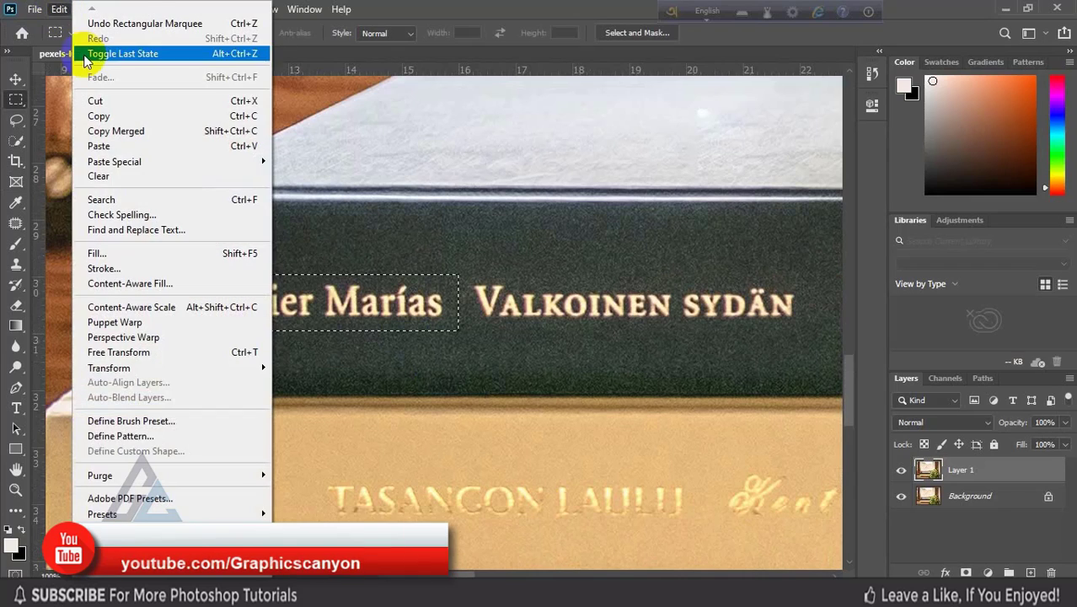
left_click(147, 253)
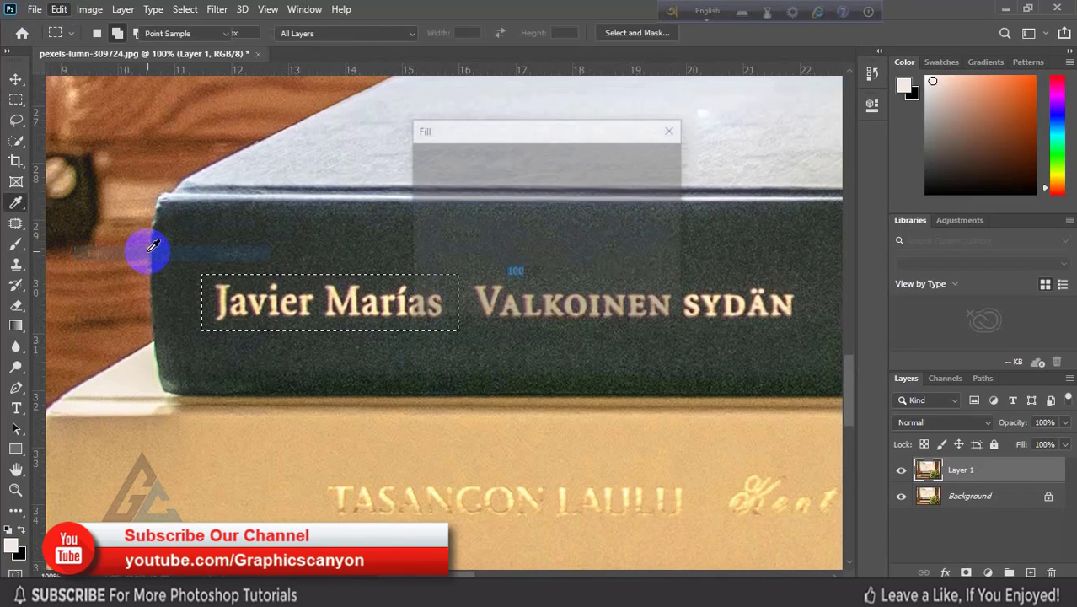
left_click_drag(532, 128, 666, 126)
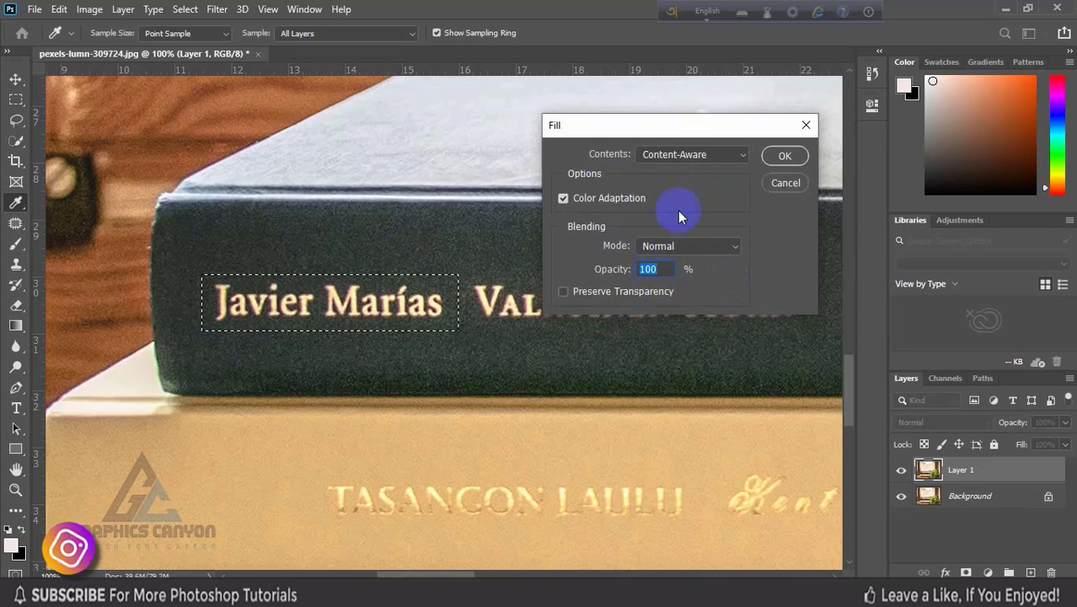
left_click(734, 154)
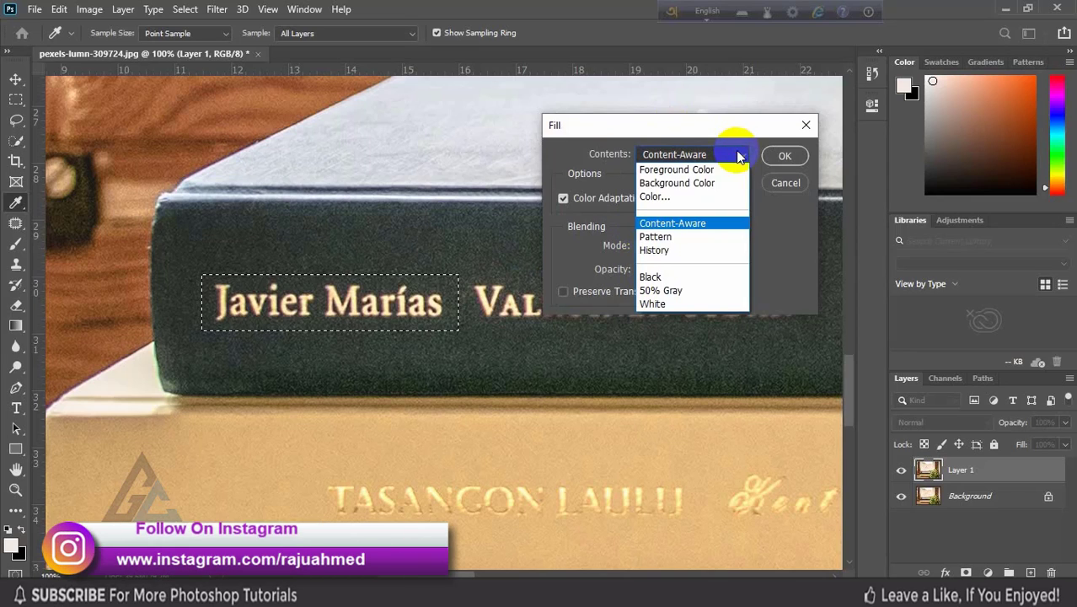
left_click(706, 221)
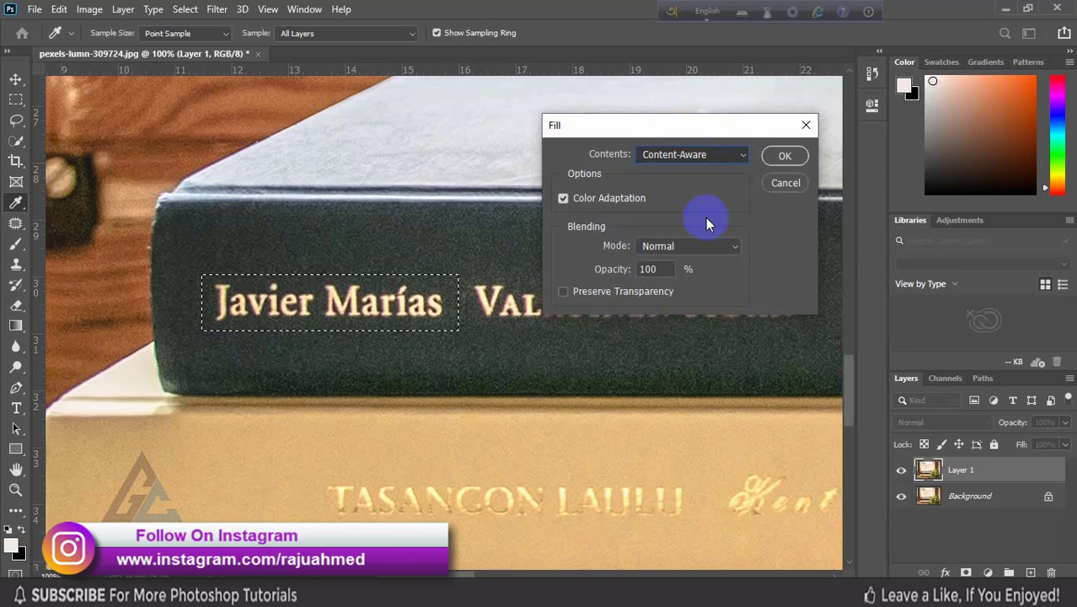
left_click(783, 156)
key("m")
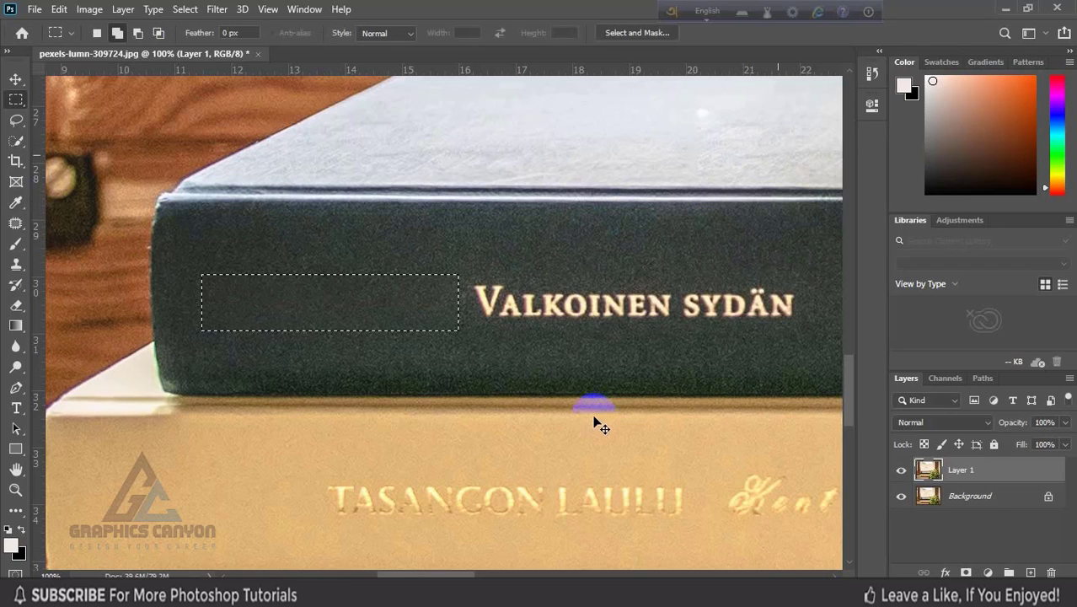
left_click_drag(562, 255, 440, 263)
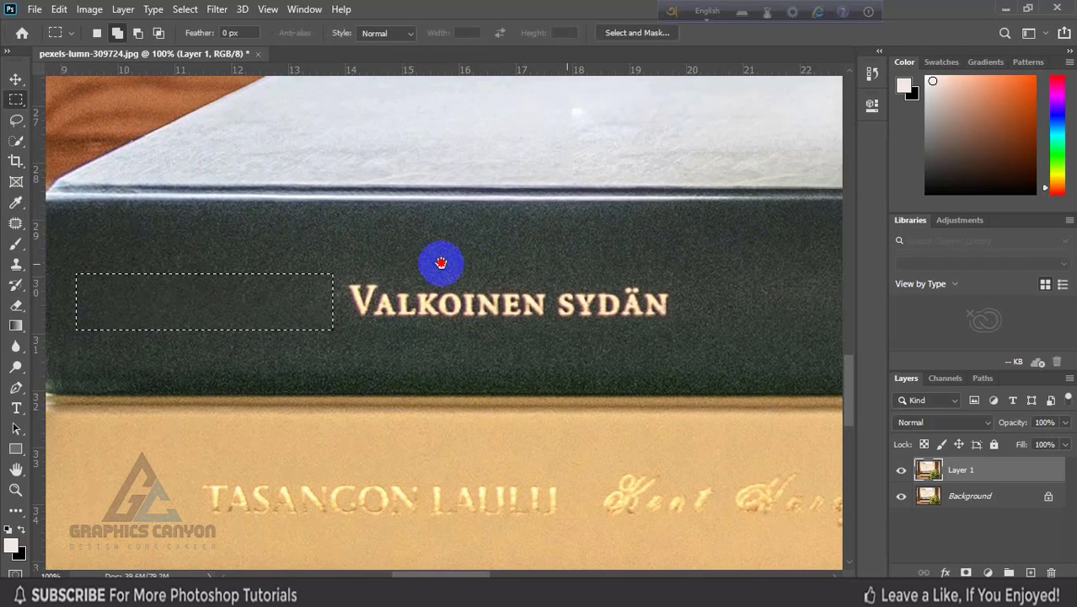
left_click(439, 260)
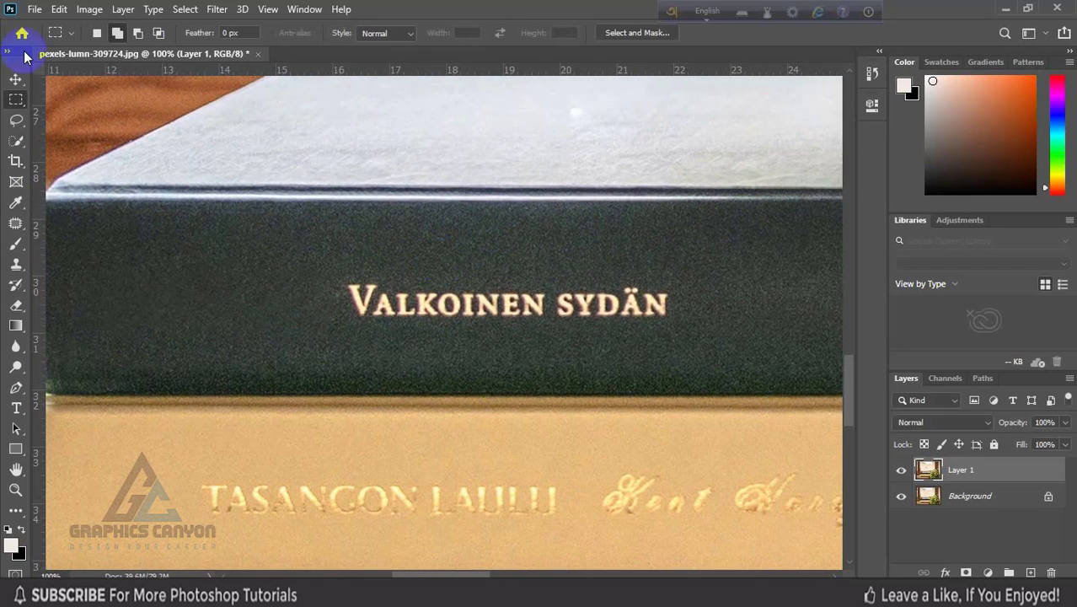
key("ctrl+s")
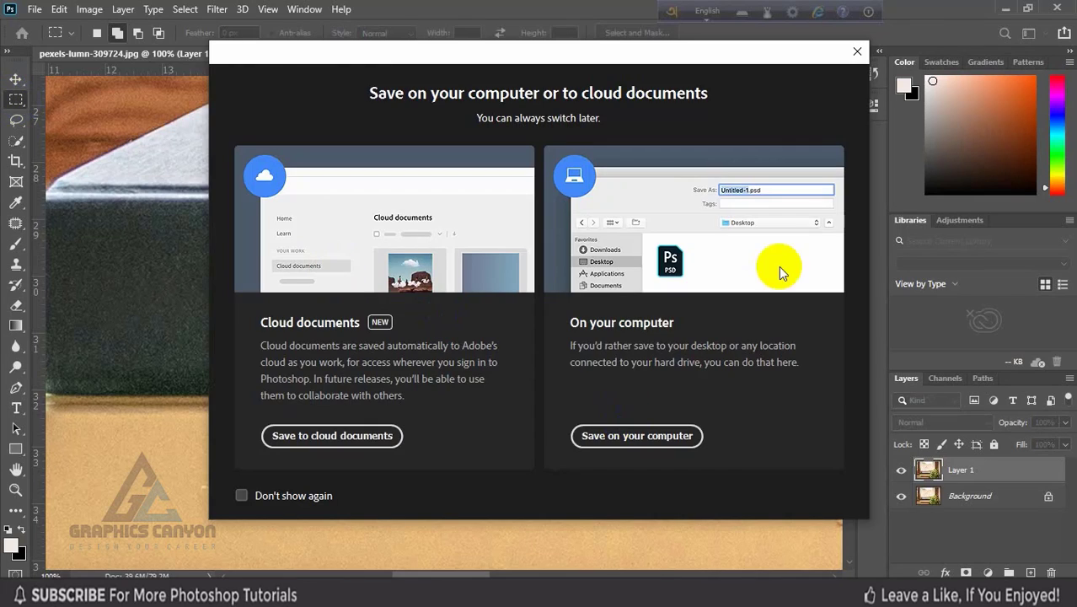
left_click(860, 48)
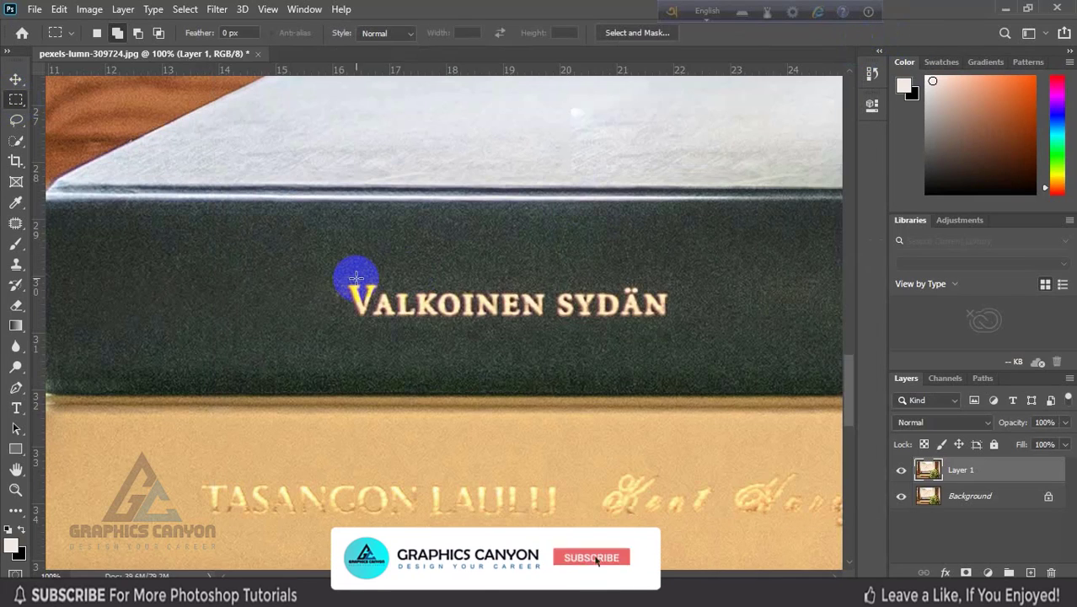
- Select the title "Valkoinen sydän" on the dark spine, remove it with a Content-Aware fill, and deselect
left_click_drag(330, 270, 679, 318)
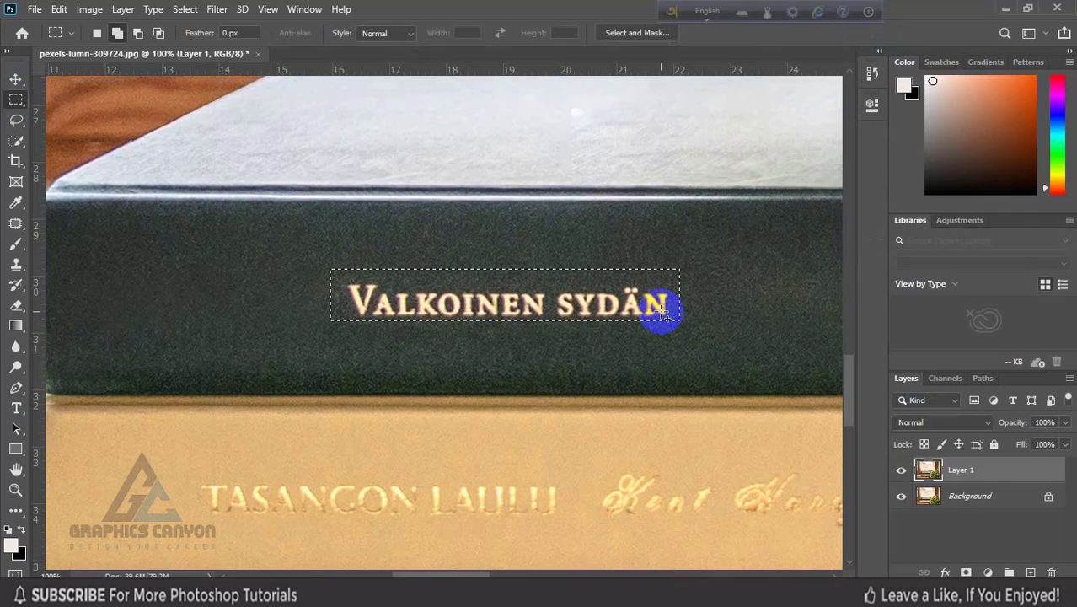
key("shift+F6")
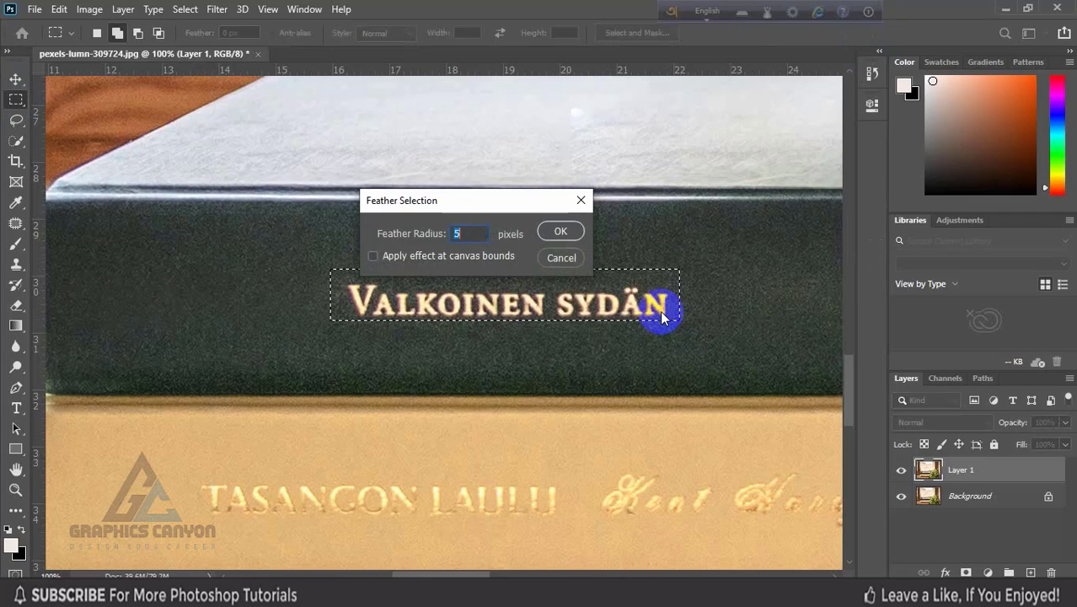
left_click(552, 255)
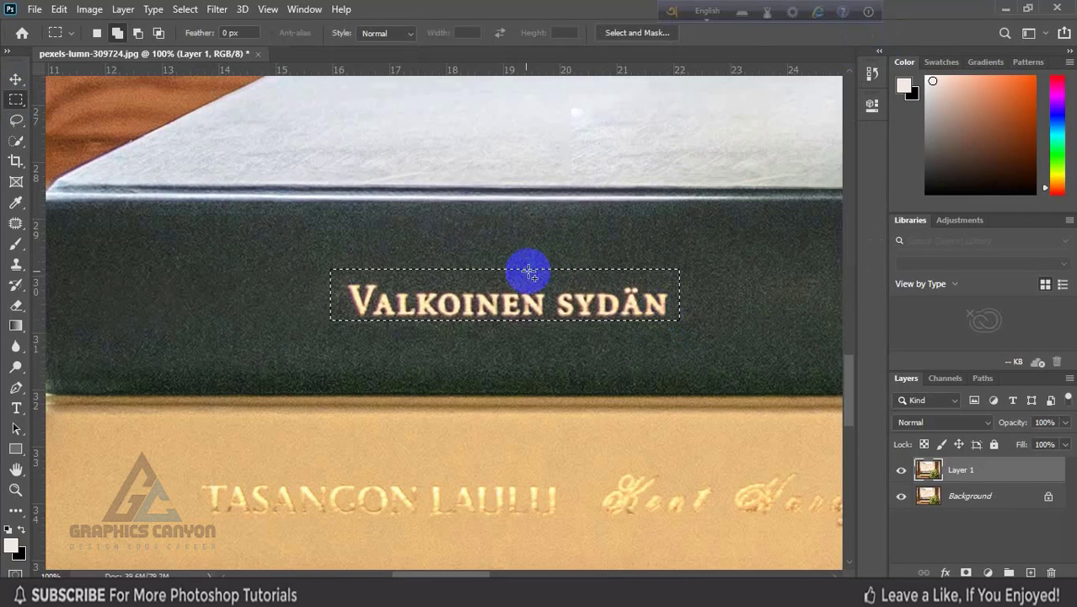
left_click(61, 9)
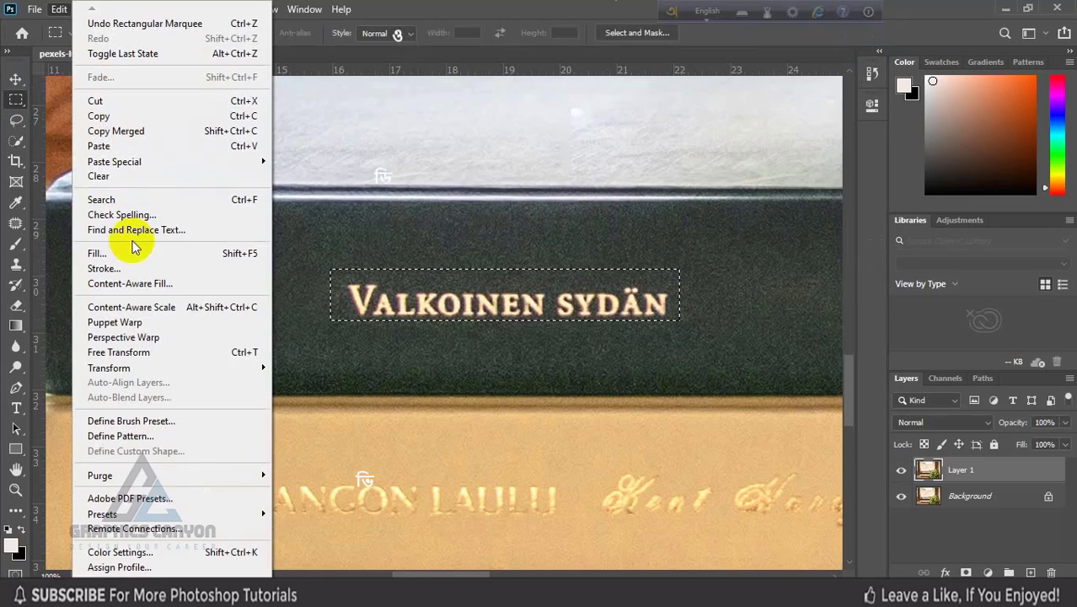
left_click(135, 249)
left_click(780, 155)
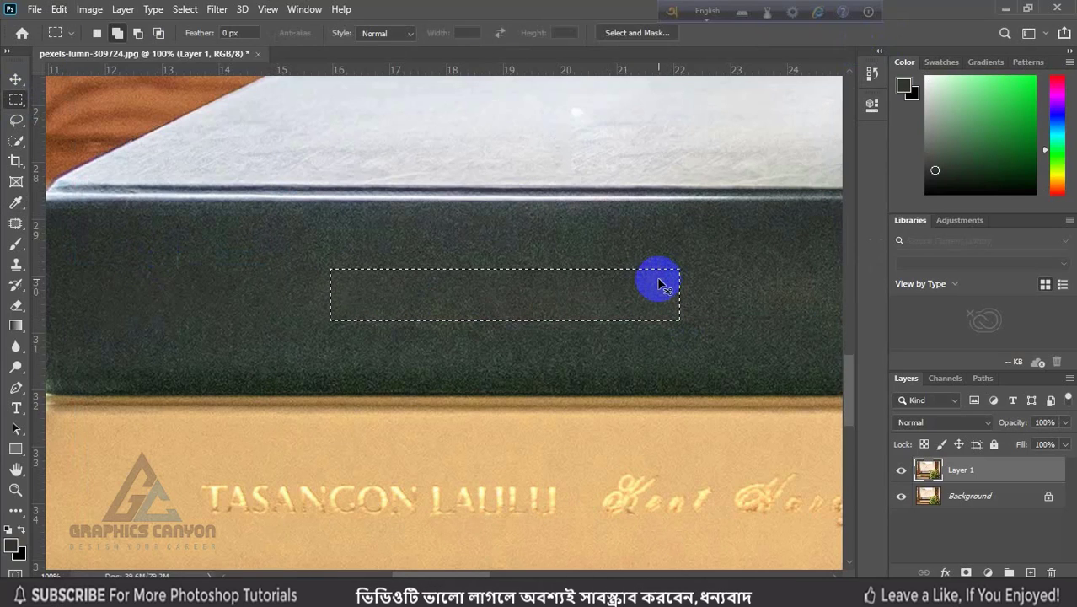
key("ctrl+d")
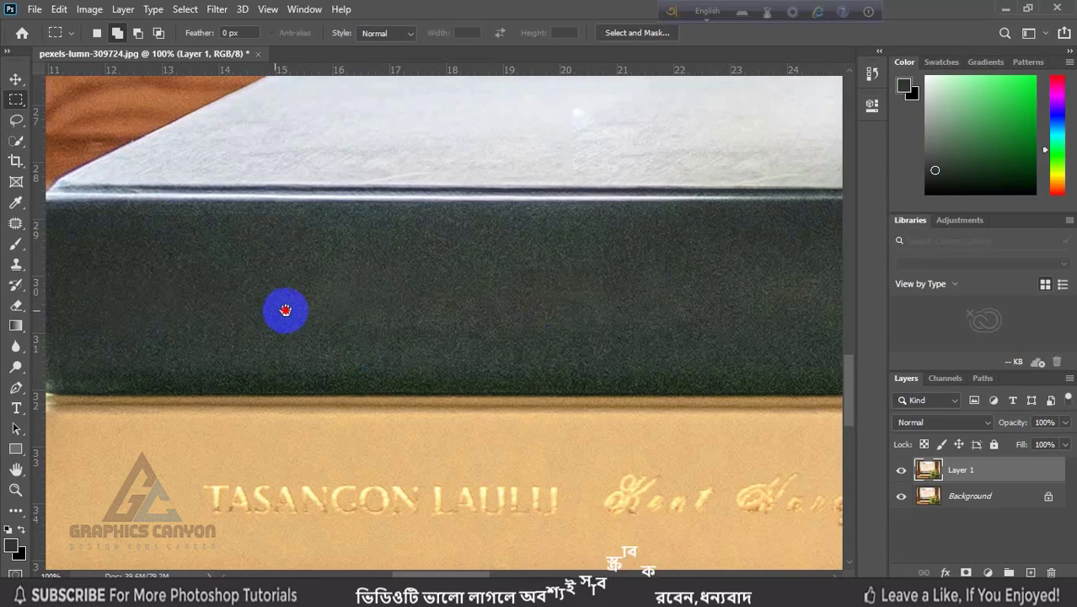
- Draw a rectangular marquee around most of the embossed capital-letter title on the cream book's spine
left_click_drag(286, 310, 484, 308)
left_click_drag(786, 283, 612, 284)
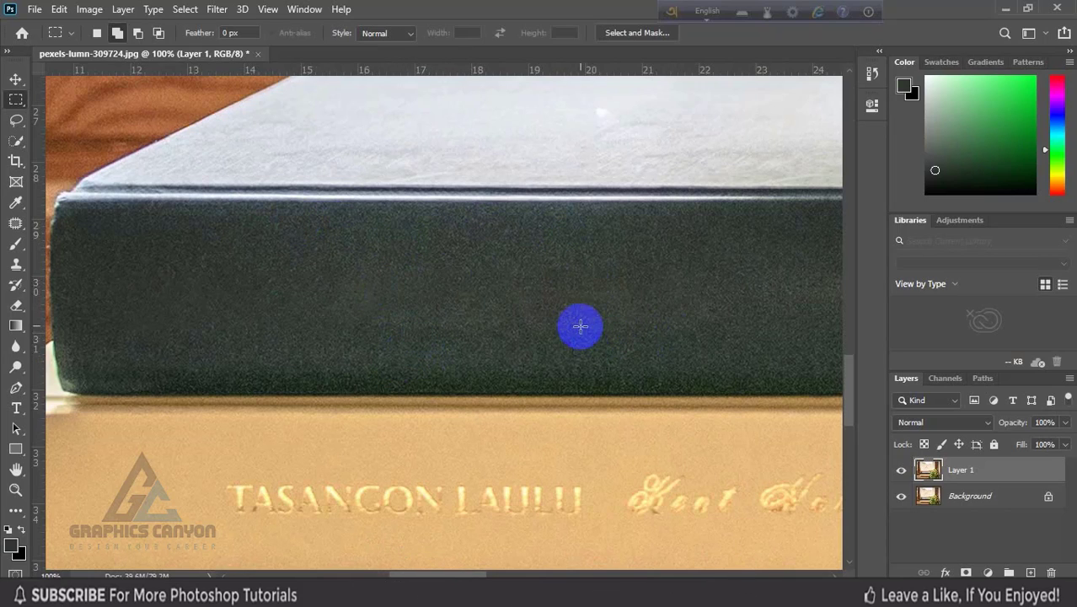
left_click_drag(580, 326, 524, 244)
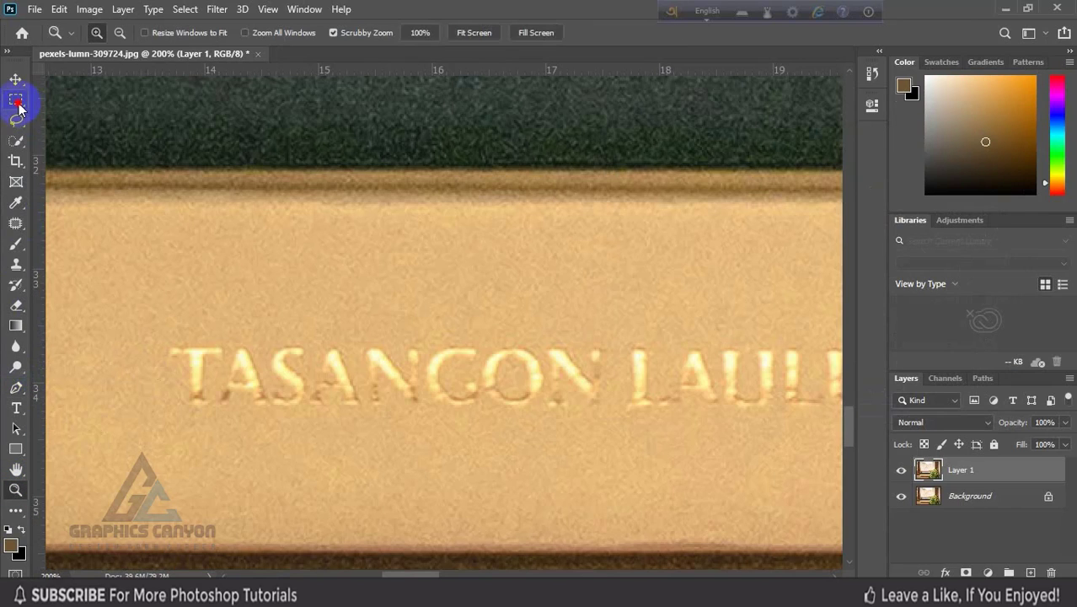
left_click(16, 100)
left_click_drag(151, 313, 755, 435)
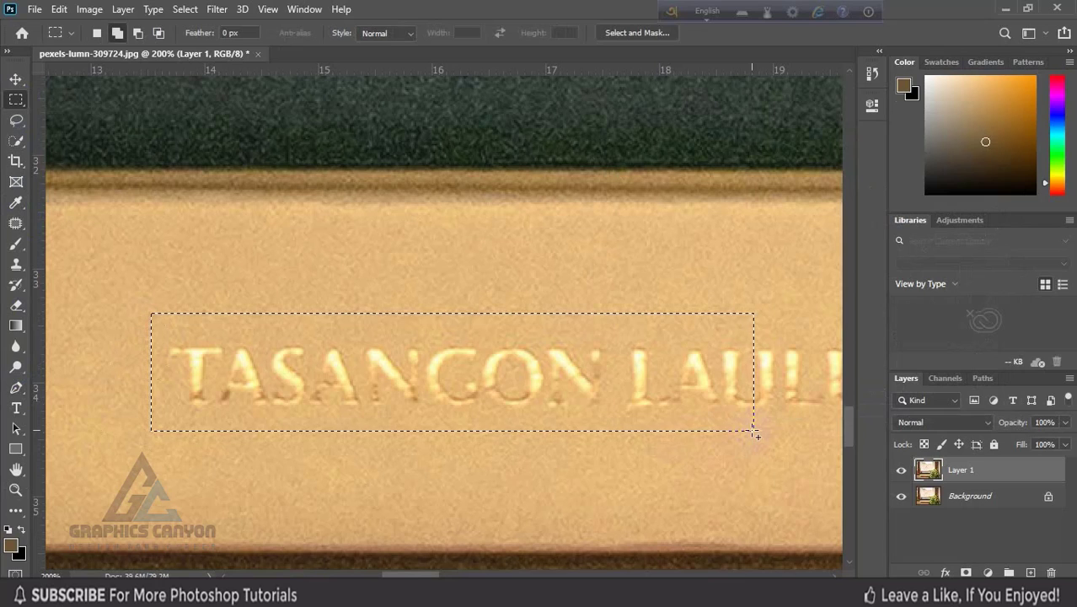
- Try to cover the selected lettering with a solid fill of colour e6ba7b sampled from the cream spine, and undo the fill
left_click(11, 545)
left_click(258, 317)
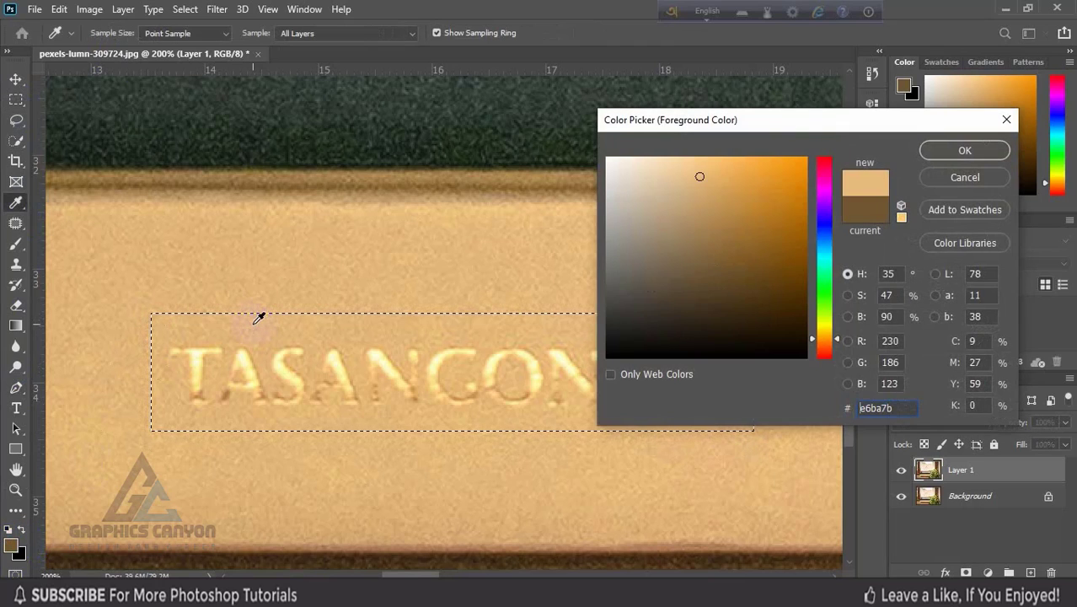
left_click(965, 151)
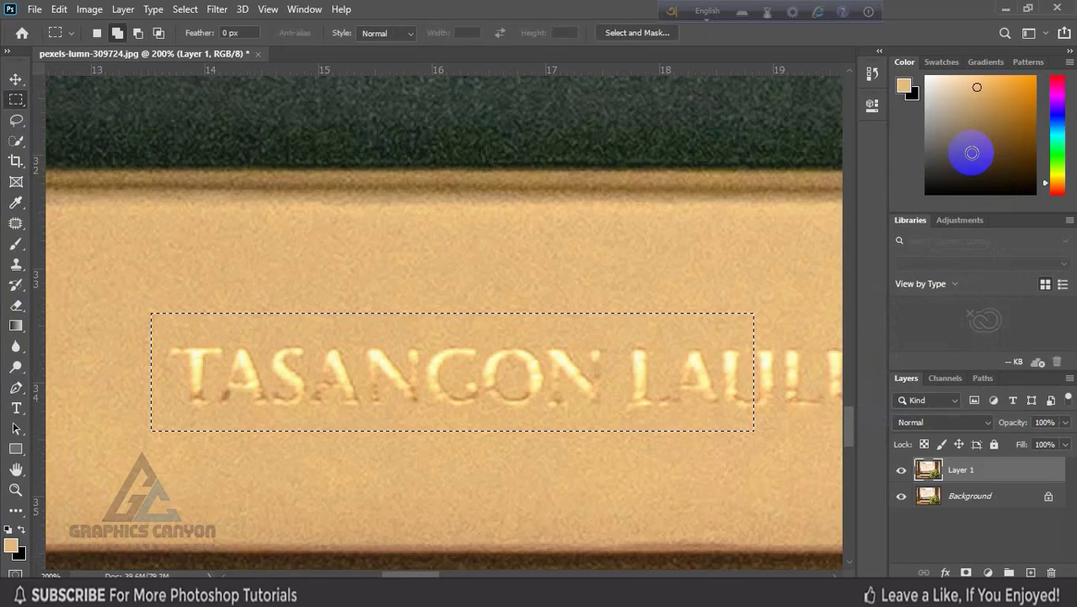
key("alt+BackSpace")
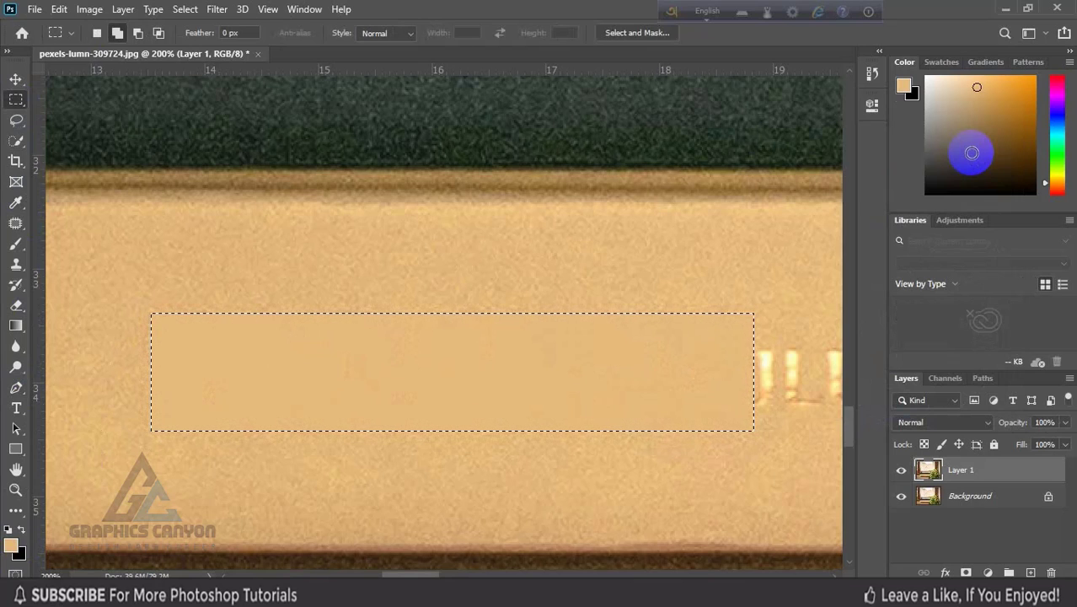
key("ctrl+d")
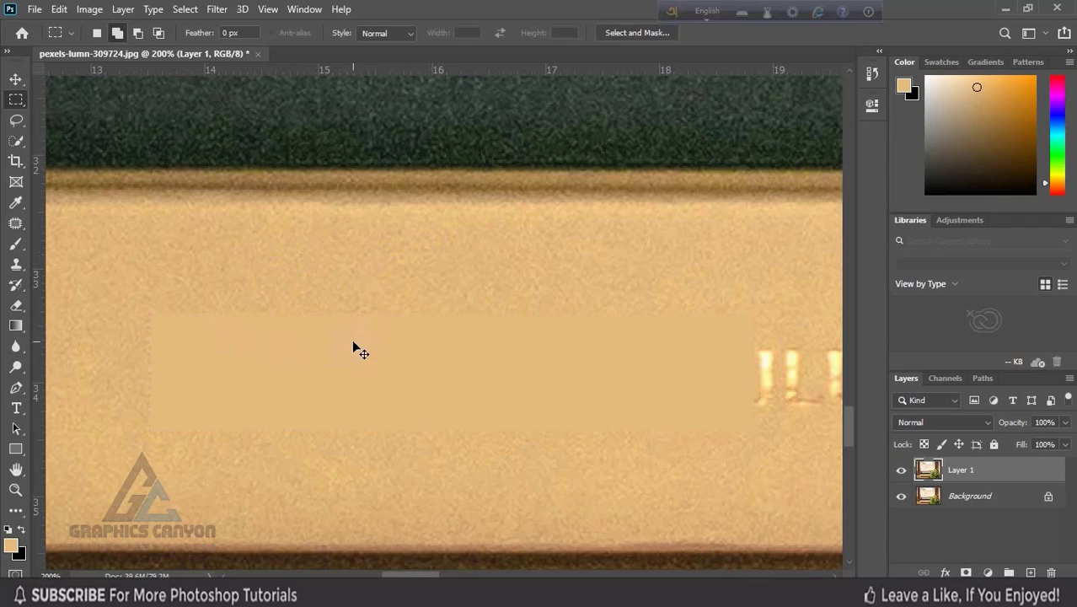
key("ctrl+z")
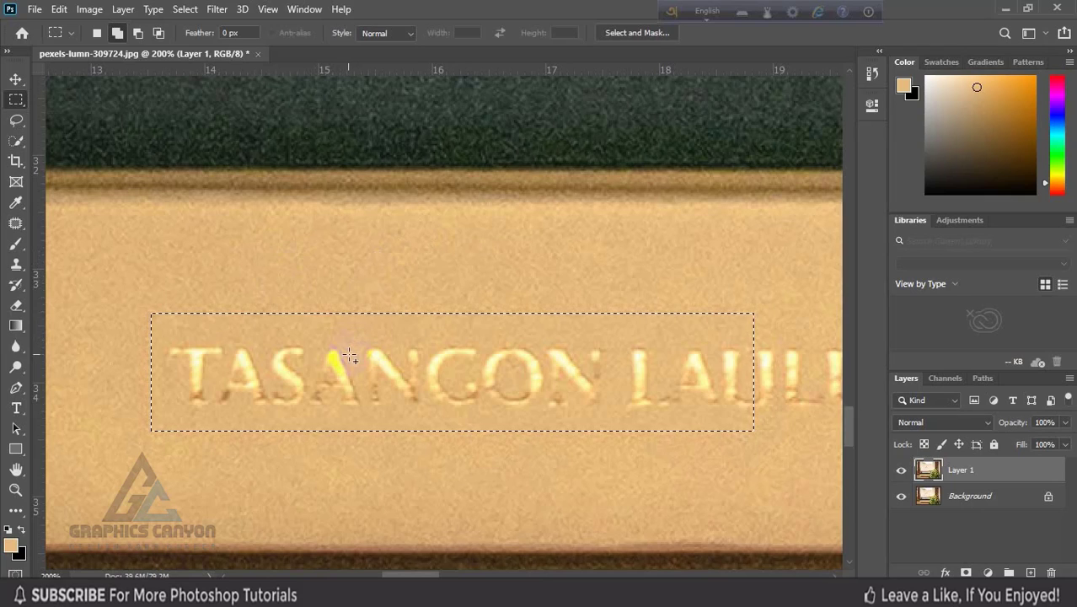
key("ctrl+d")
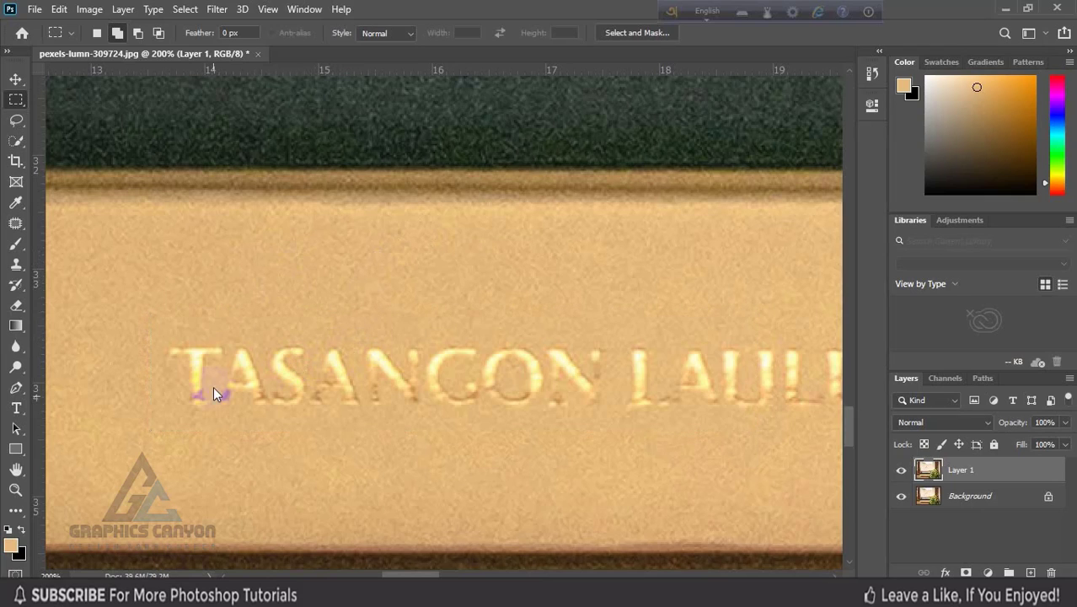
- Set the Brush to 65% opacity and 90% flow for retouching the embossed title on the cream spine
left_click(14, 493)
left_click(277, 361)
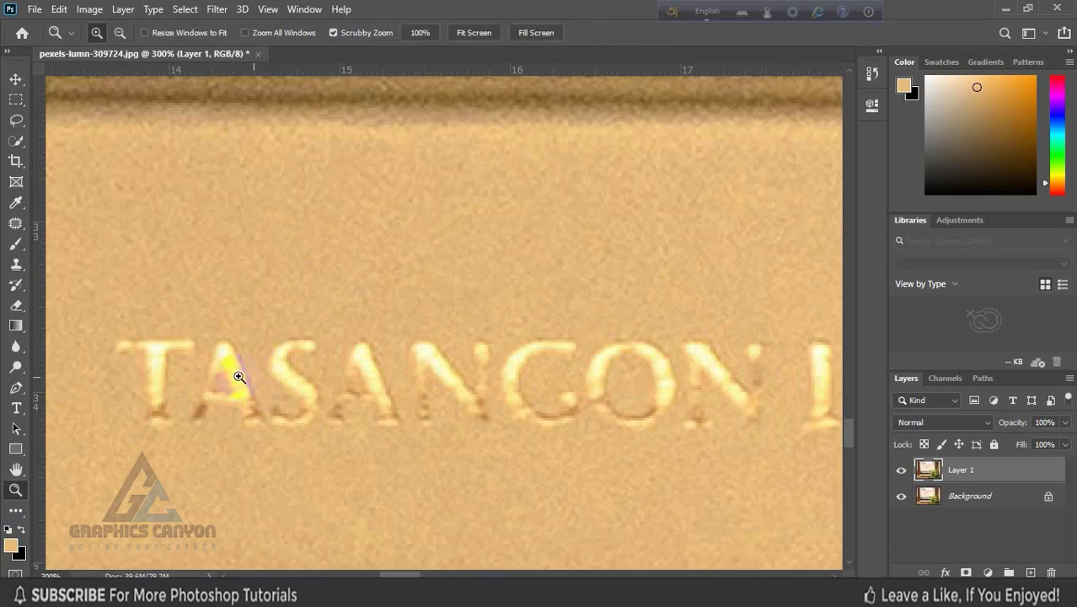
left_click_drag(199, 372, 293, 333)
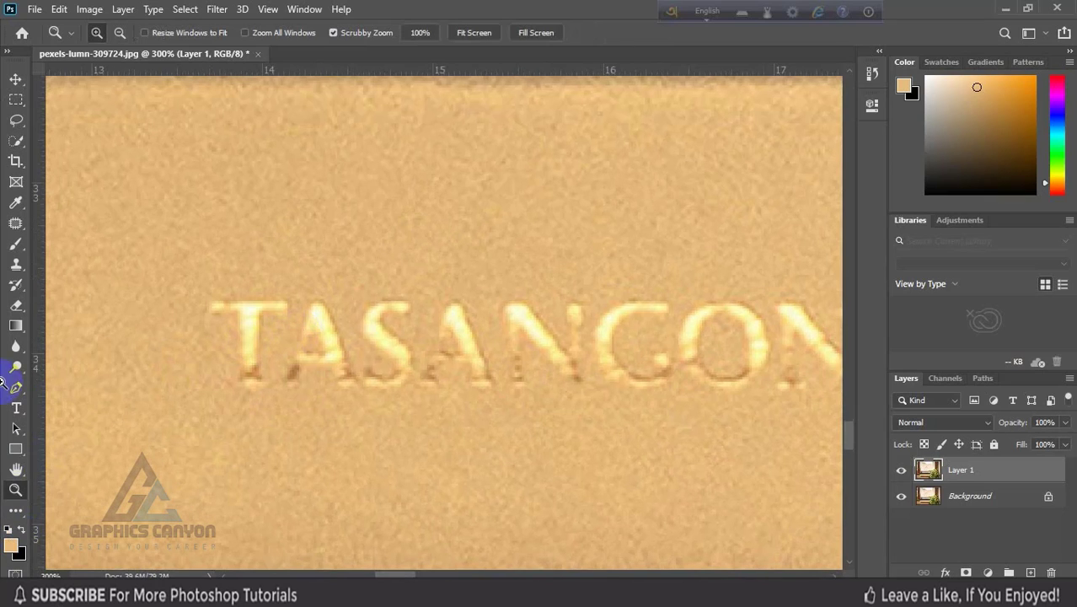
left_click(16, 246)
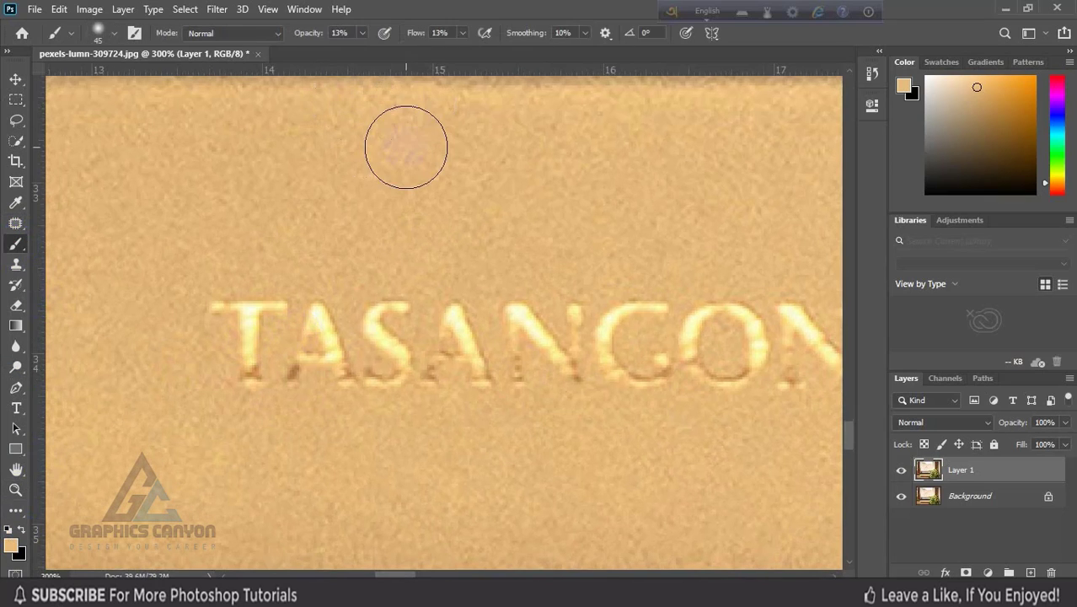
left_click_drag(358, 35, 390, 55)
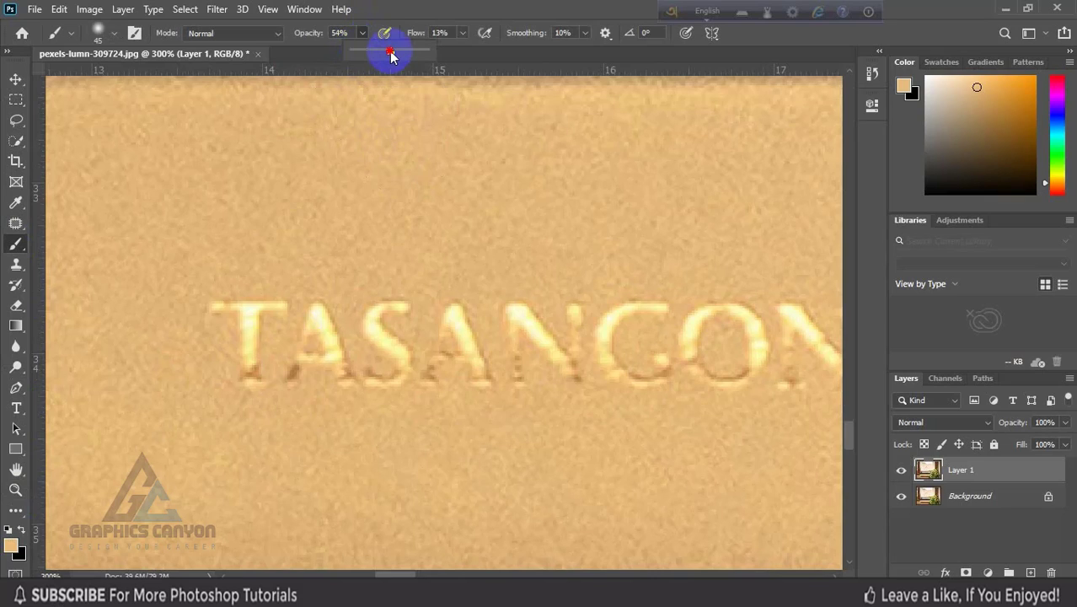
left_click_drag(463, 37, 482, 55)
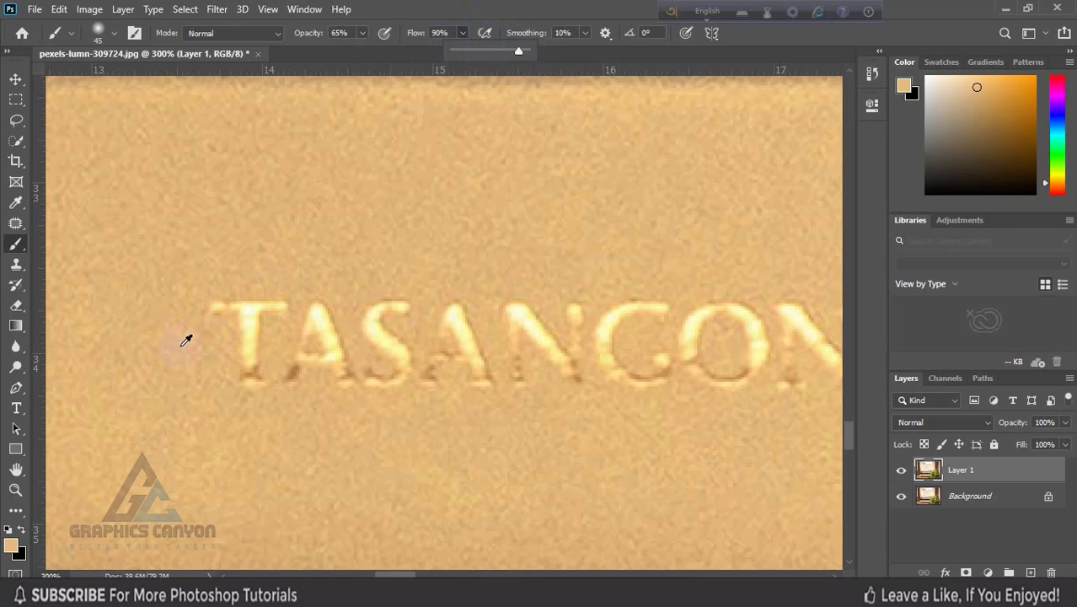
- Try painting over the first letters of the cream spine's title with sampled cover colour, compare the strokes, and undo the later ones
left_click(242, 260, "alt")
left_click_drag(238, 300, 244, 346)
left_click(246, 315, "alt")
mouse_move(315, 277)
left_mouse_down()
mouse_move(319, 383)
mouse_move(270, 298)
mouse_move(230, 299)
mouse_move(232, 332)
left_mouse_up()
key("ctrl+z")
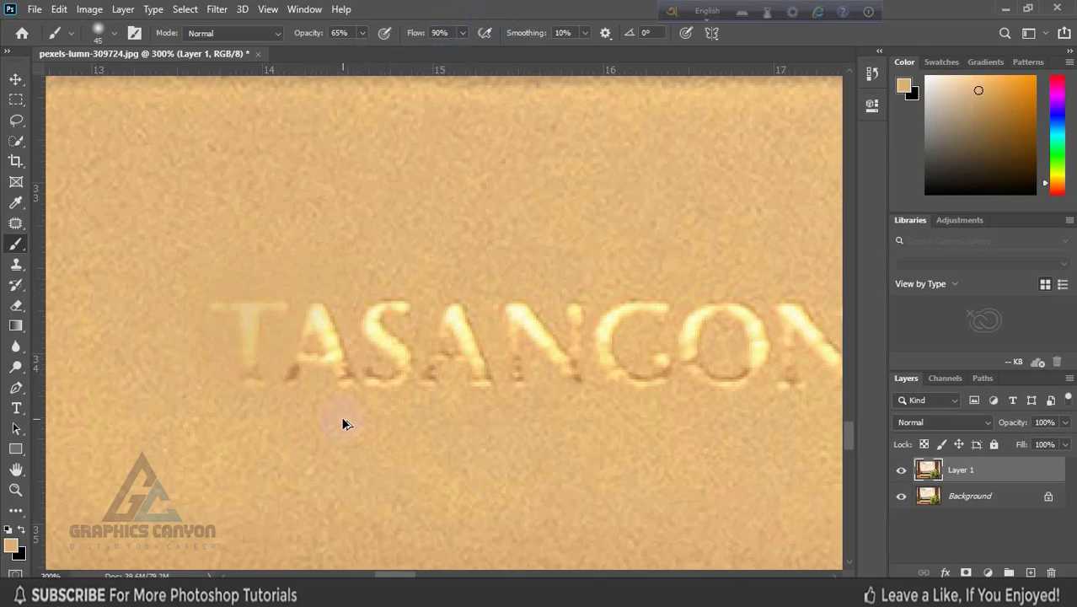
key("ctrl+shift+z")
key("ctrl+z")
key("ctrl+shift+z")
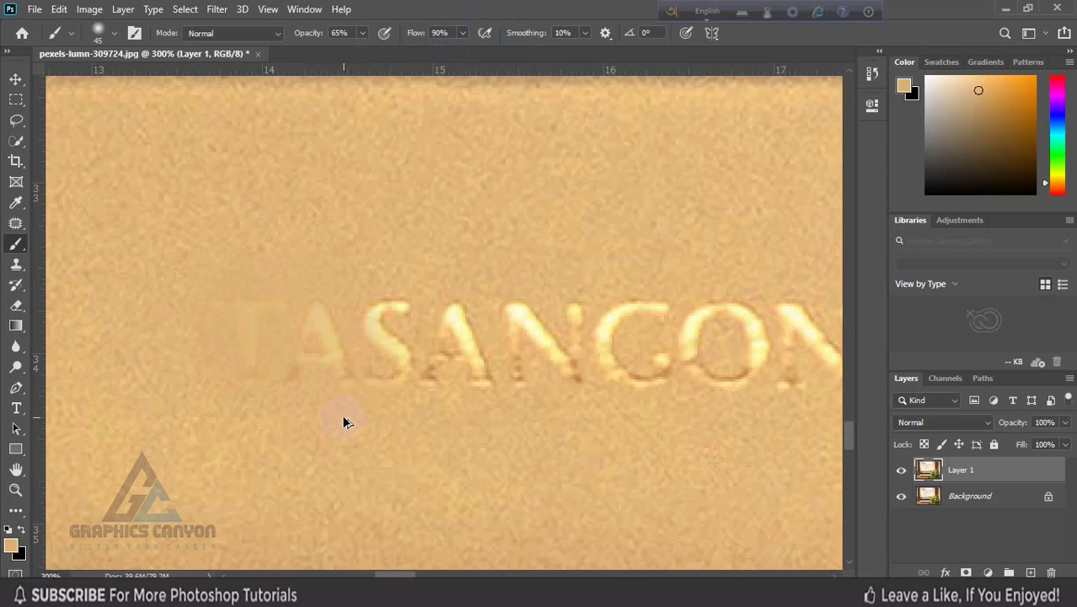
key("ctrl+z")
key("ctrl+z")
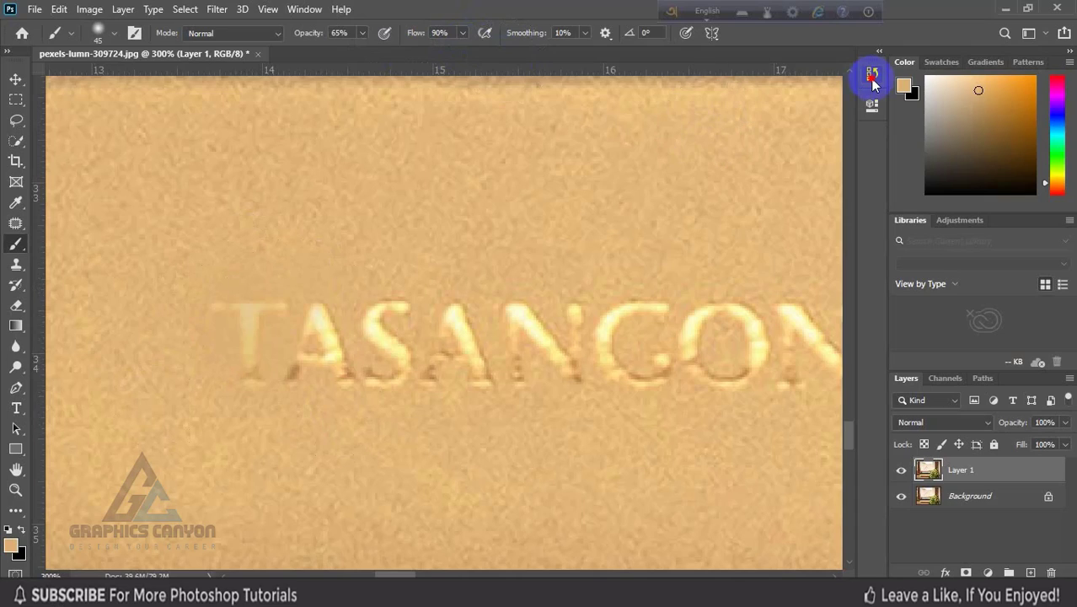
- Revert the document history to the Deselect state before the first brush stroke
left_click(872, 74)
left_click(729, 394)
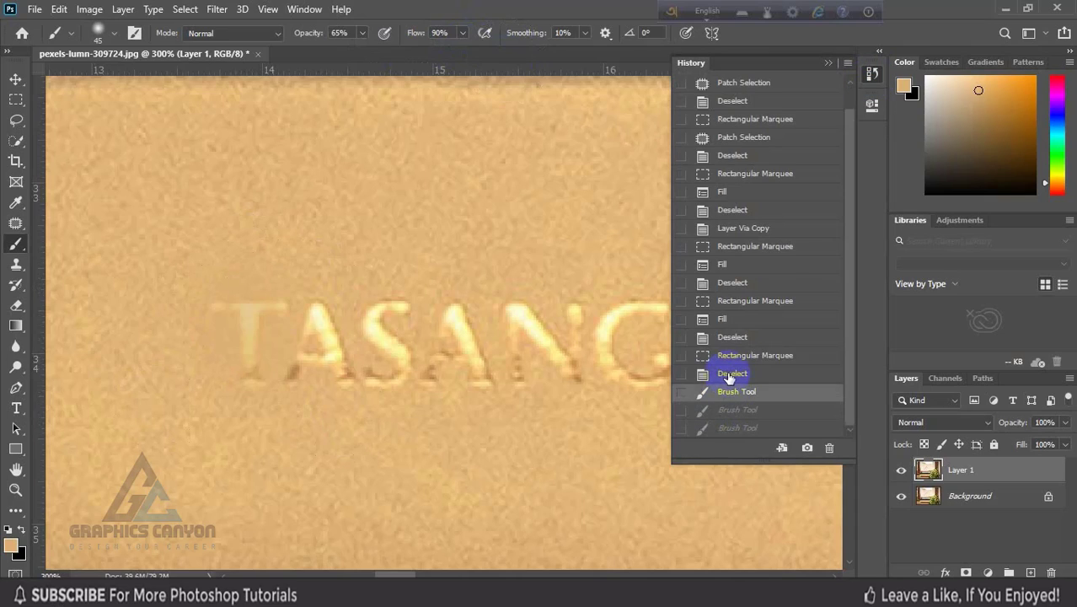
left_click(731, 374)
left_click(824, 65)
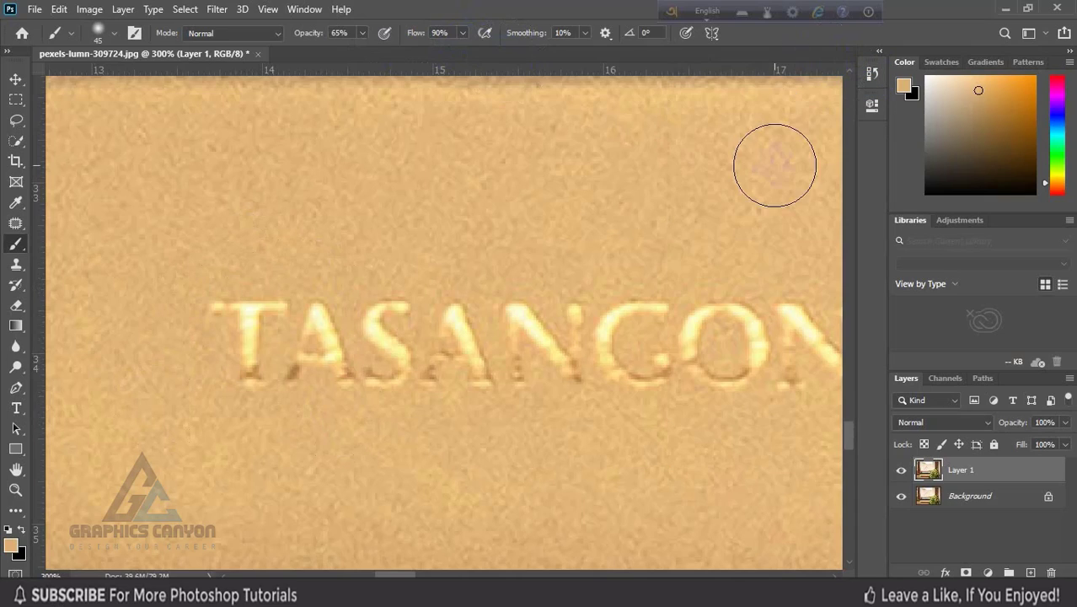
- Select the cursive author's name on the cream spine with a rectangular marquee, remove it with a Content-Aware fill, and deselect
key("ctrl+minus")
key("ctrl+minus")
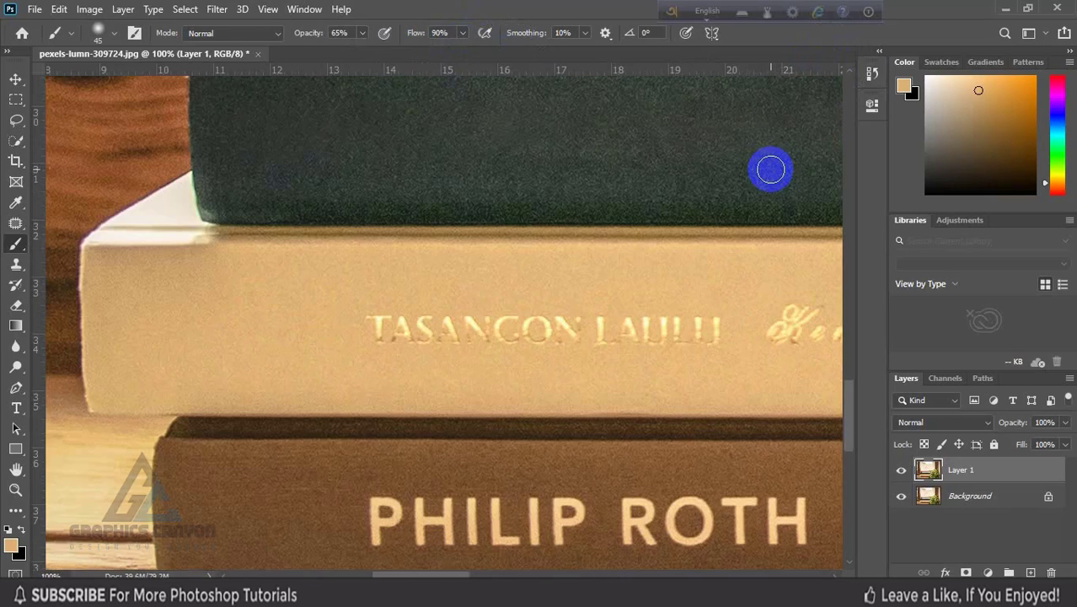
left_click_drag(660, 236, 525, 226)
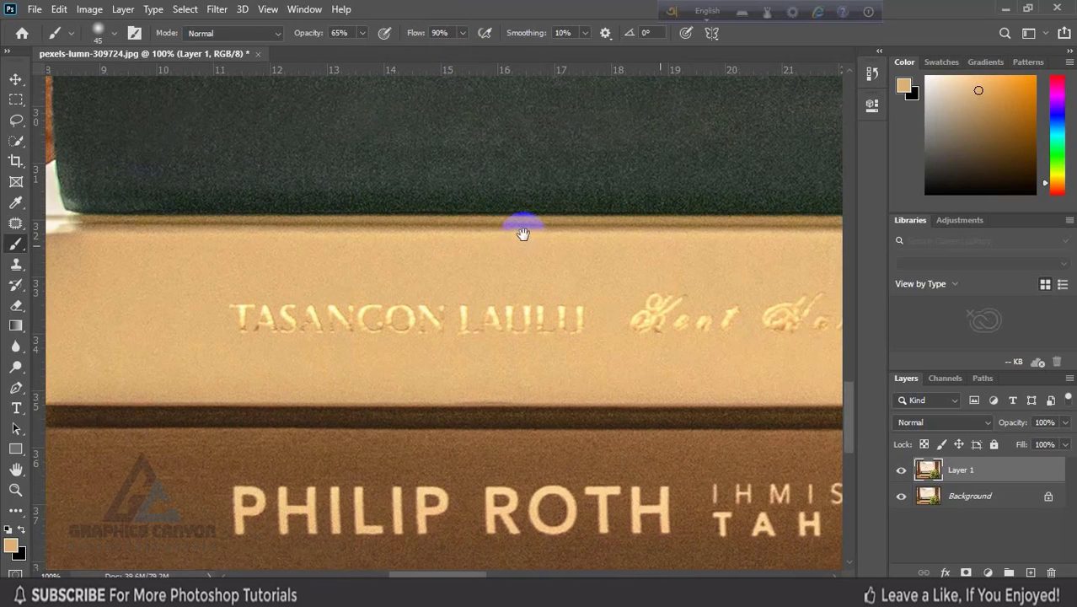
left_click(16, 98)
key("ctrl+minus")
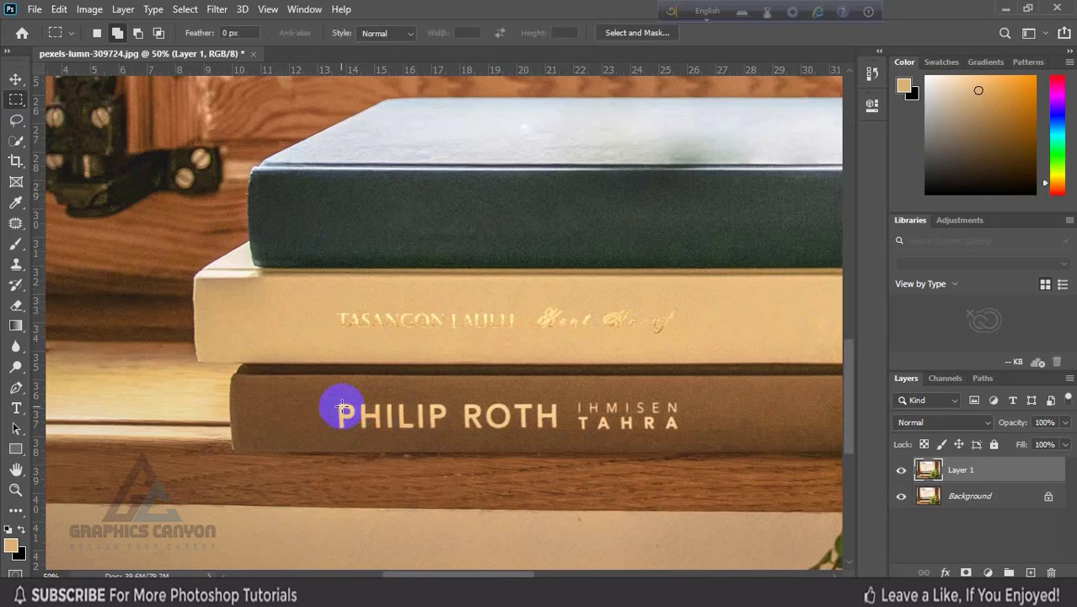
left_click_drag(530, 304, 695, 335)
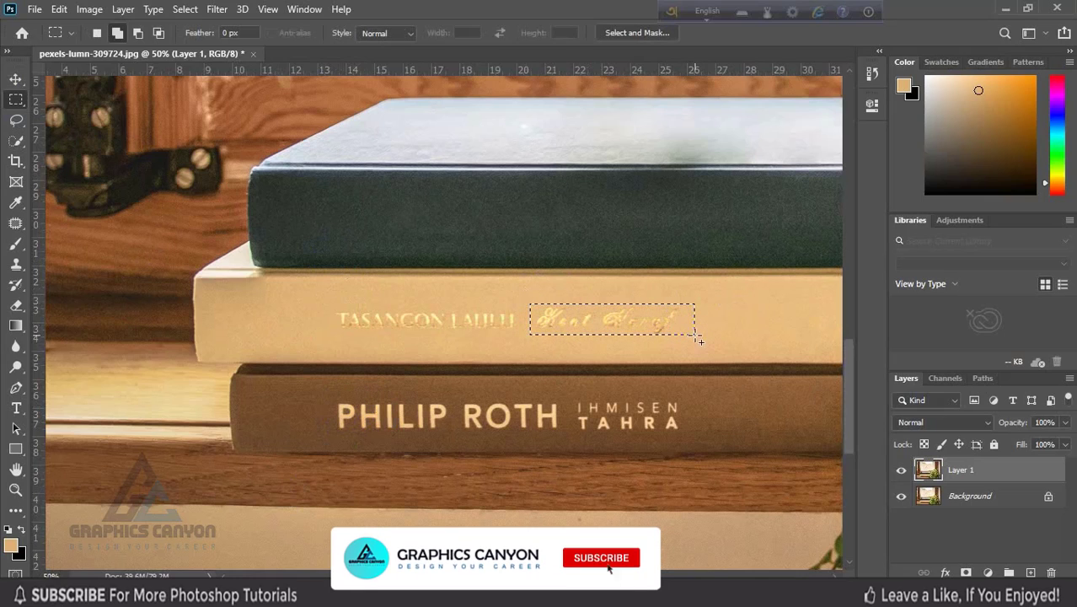
left_click(59, 9)
left_click(126, 253)
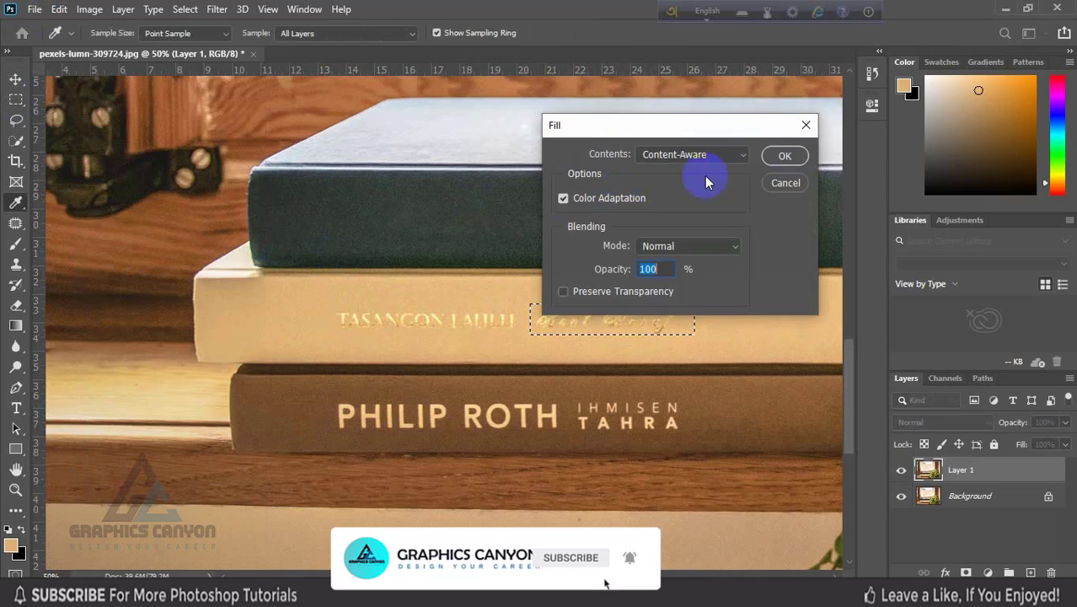
left_click(766, 155)
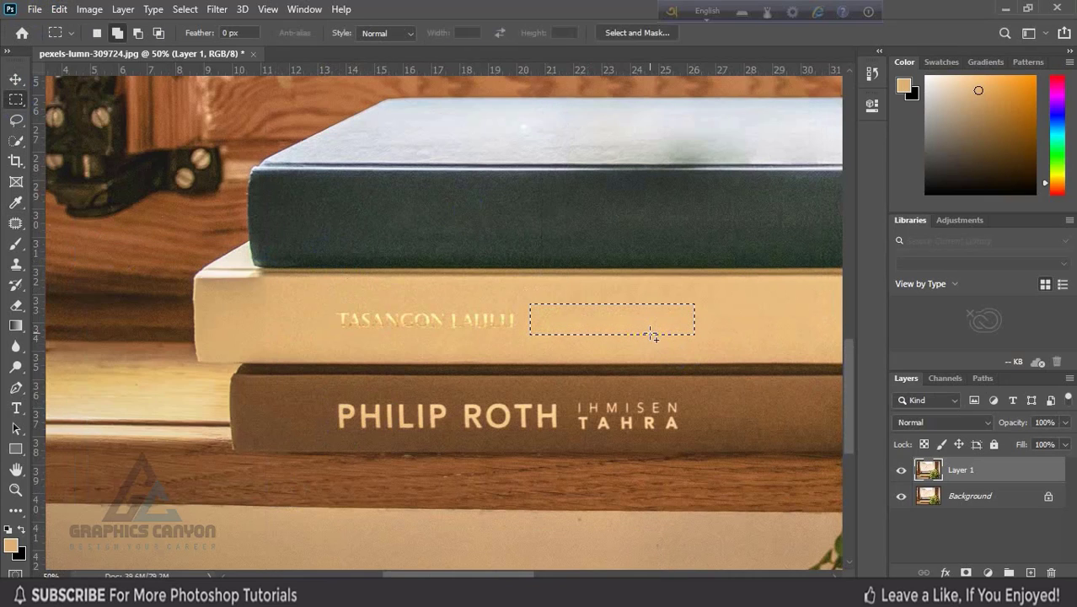
key("ctrl+d")
- Select the title "TASANGON LAULU" on the cream spine and remove it with a Content-Aware fill at Normal mode and 100% opacity
left_click_drag(331, 306, 539, 332)
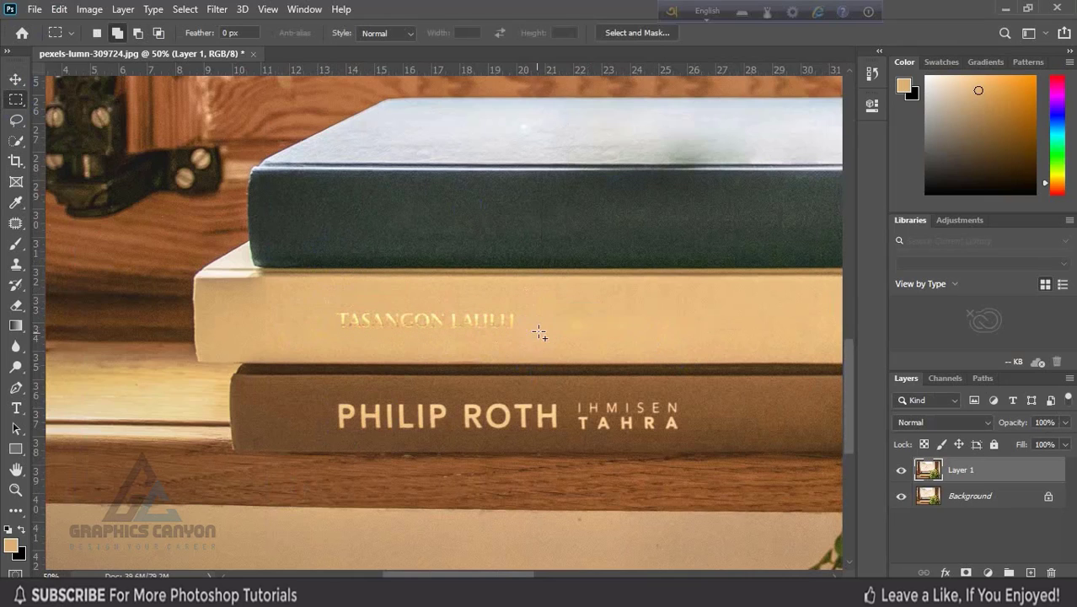
left_click(60, 8)
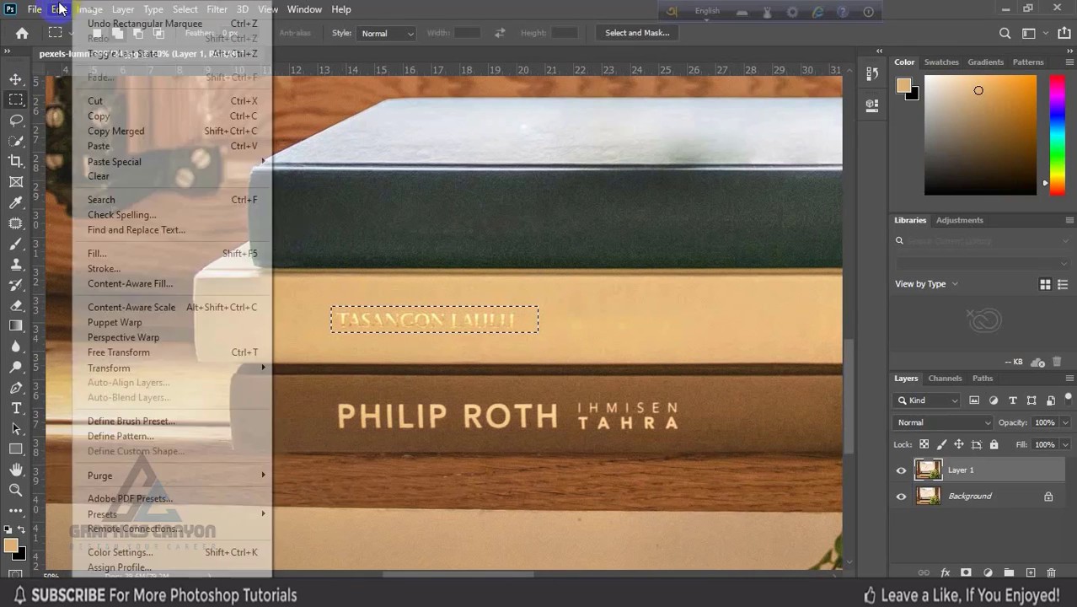
left_click(221, 253)
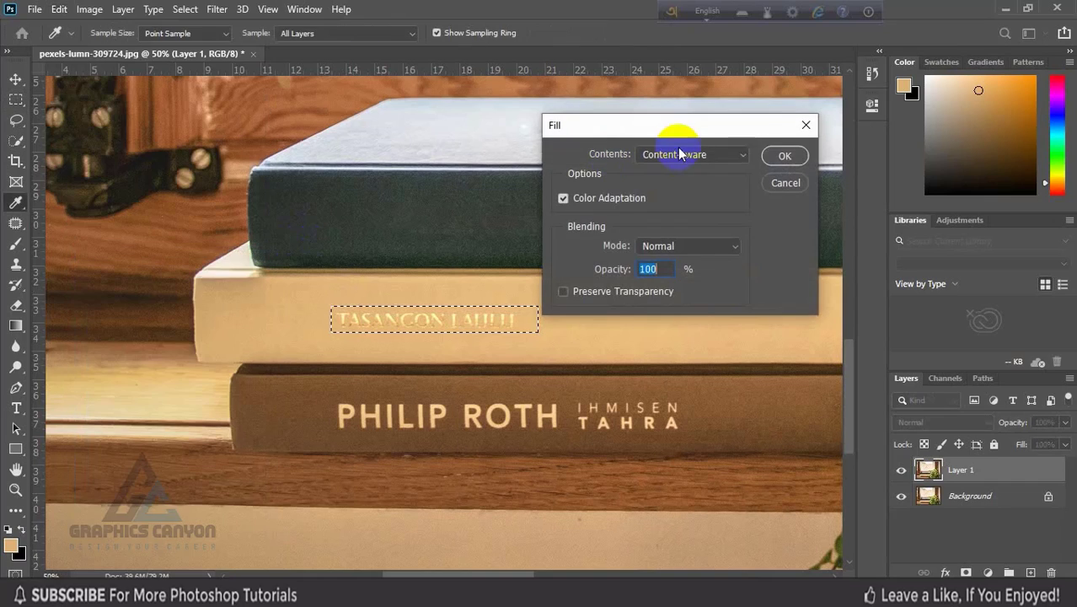
left_click(775, 155)
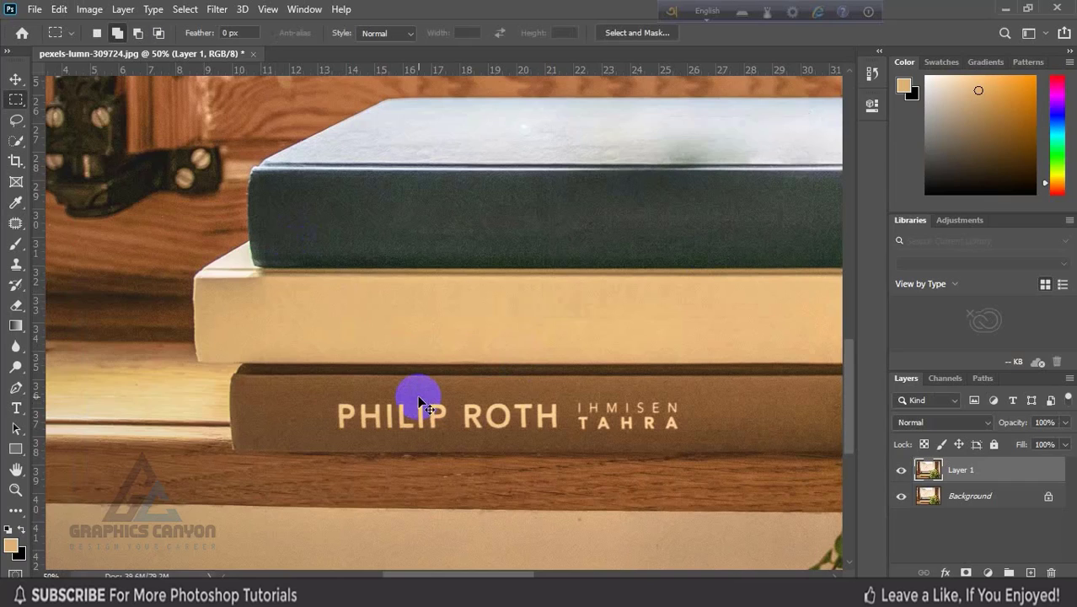
- Select the author's first name on the brown spine and remove it with a Content-Aware fill
key("ctrl+plus")
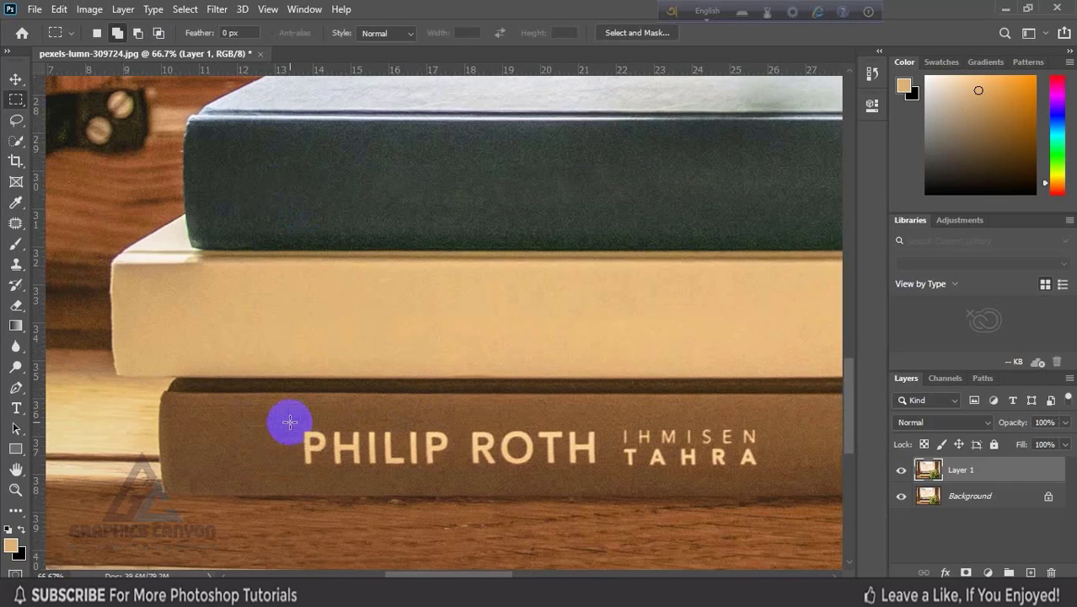
left_click_drag(290, 423, 452, 468)
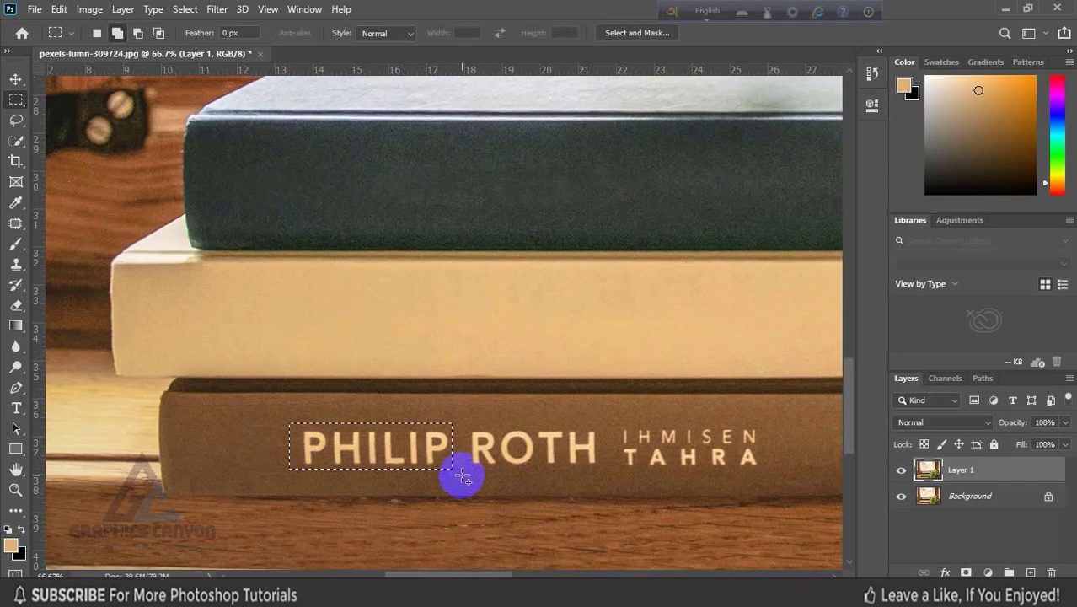
left_click(59, 9)
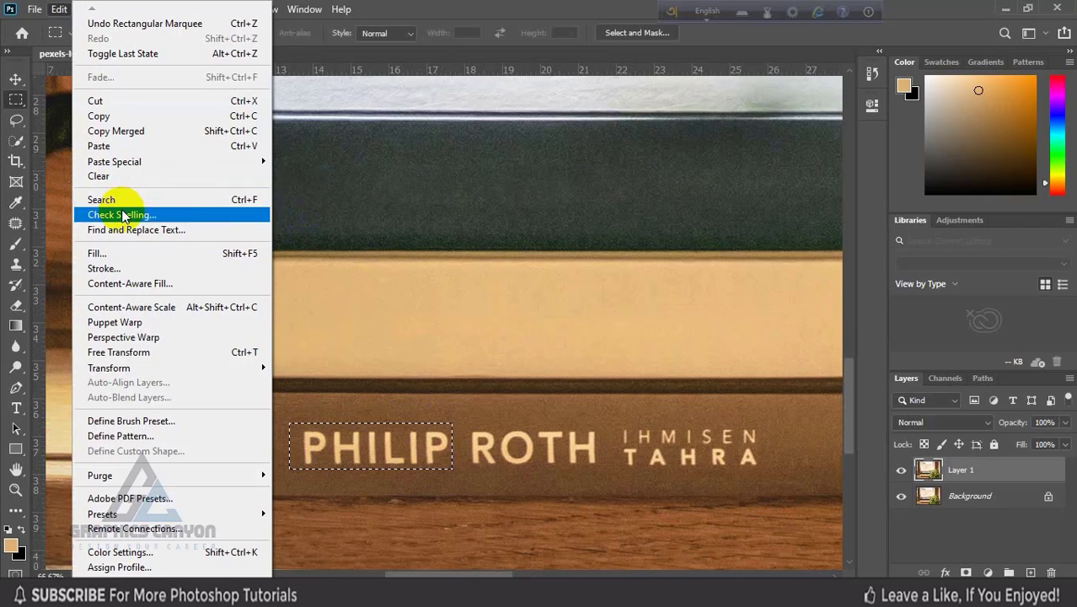
left_click(242, 254)
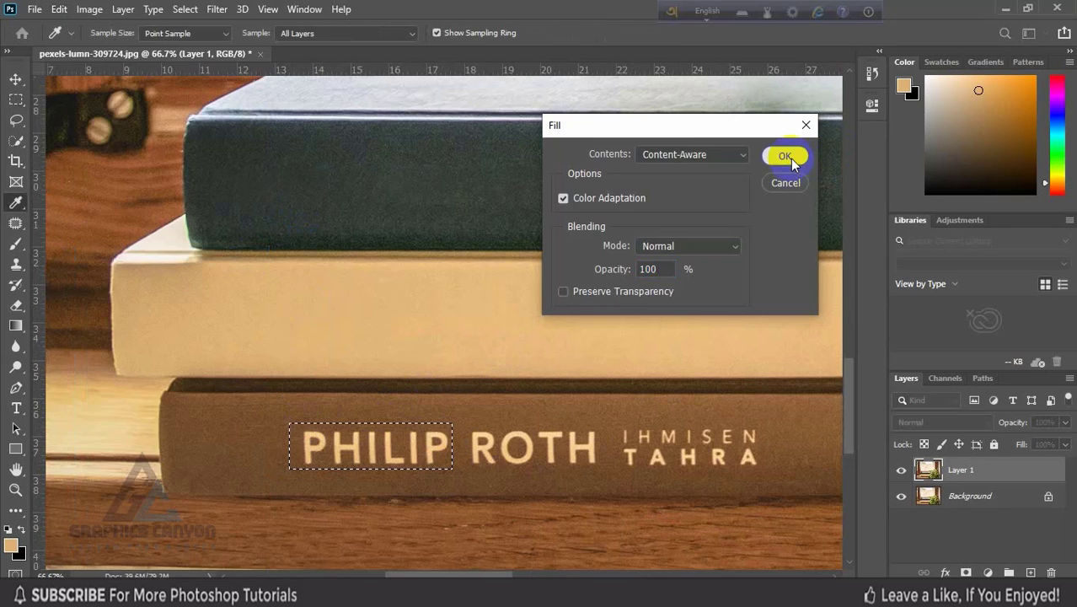
left_click(791, 158)
- Select the author's surname and the title "IHMISEN TAHRA" on the brown spine, remove them with a Content-Aware fill, and deselect
key("m")
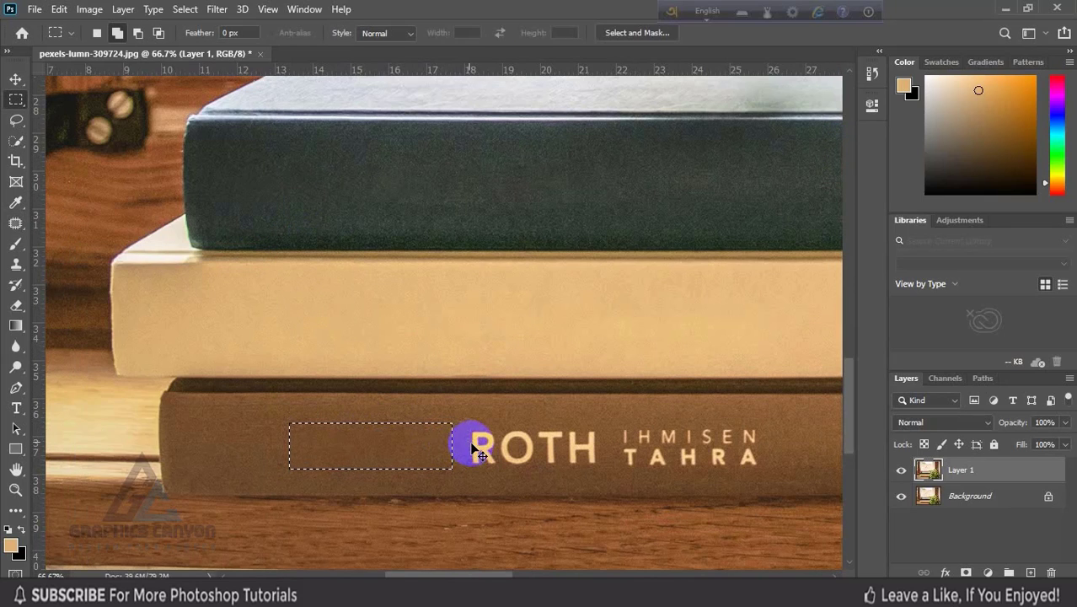
left_click_drag(465, 423, 766, 469)
left_click(59, 9)
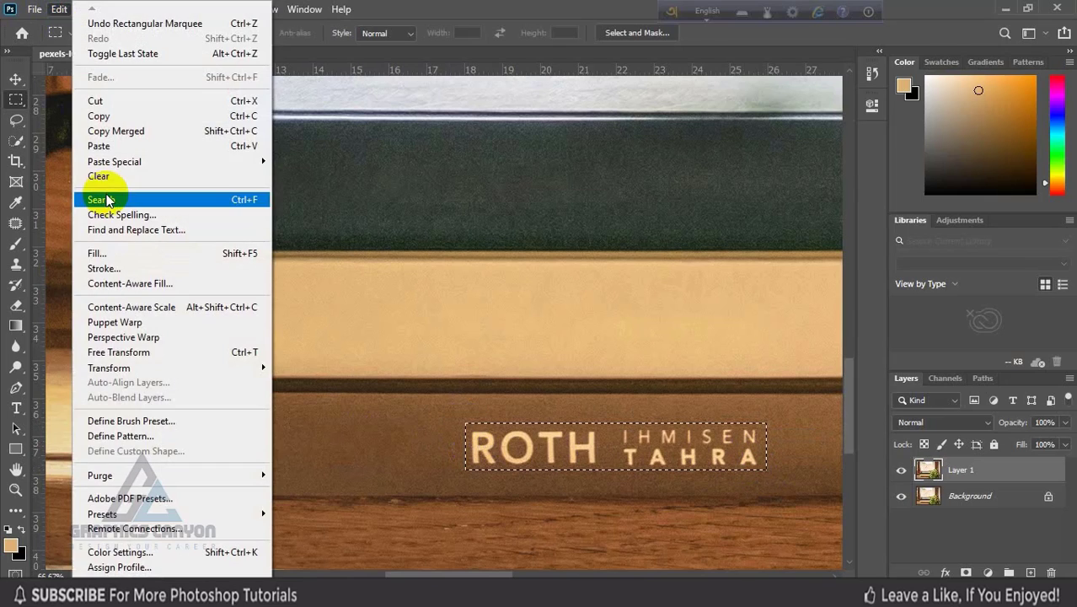
left_click(126, 252)
left_click(782, 156)
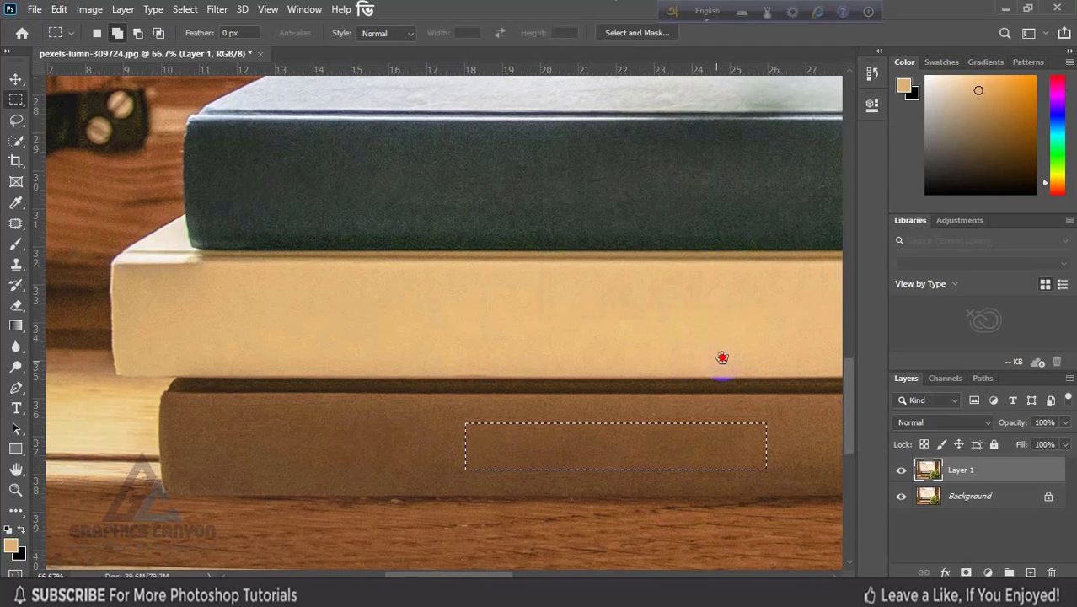
left_click_drag(721, 361, 514, 343)
key("ctrl+d")
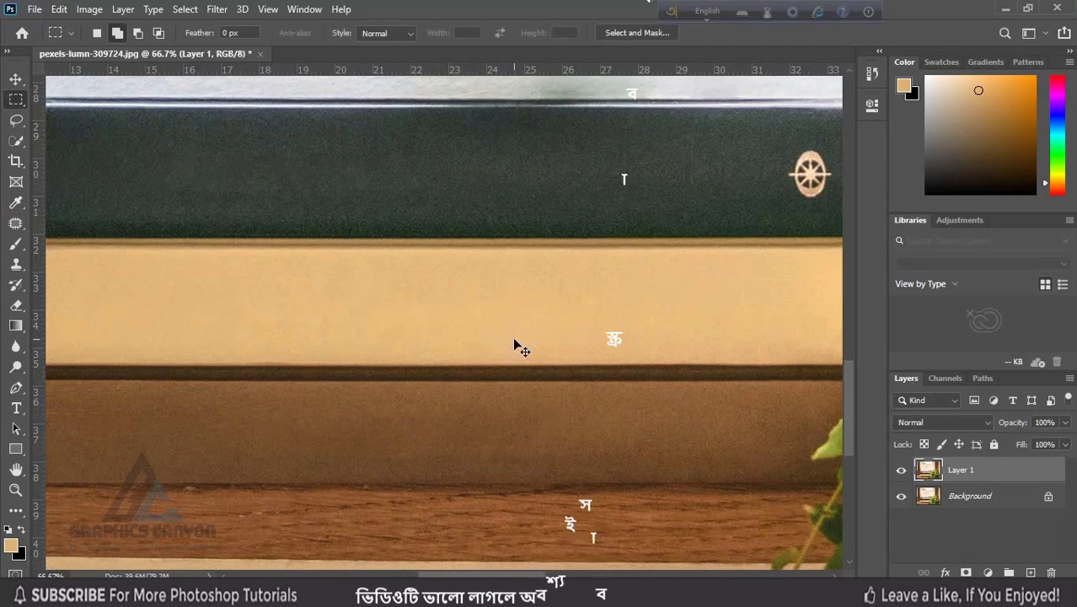
- Add the text "GRAPHICS CANYON" on the cream spine in Berlin Sans FB Regular at 72 pt
key("ctrl+minus")
key("ctrl+plus")
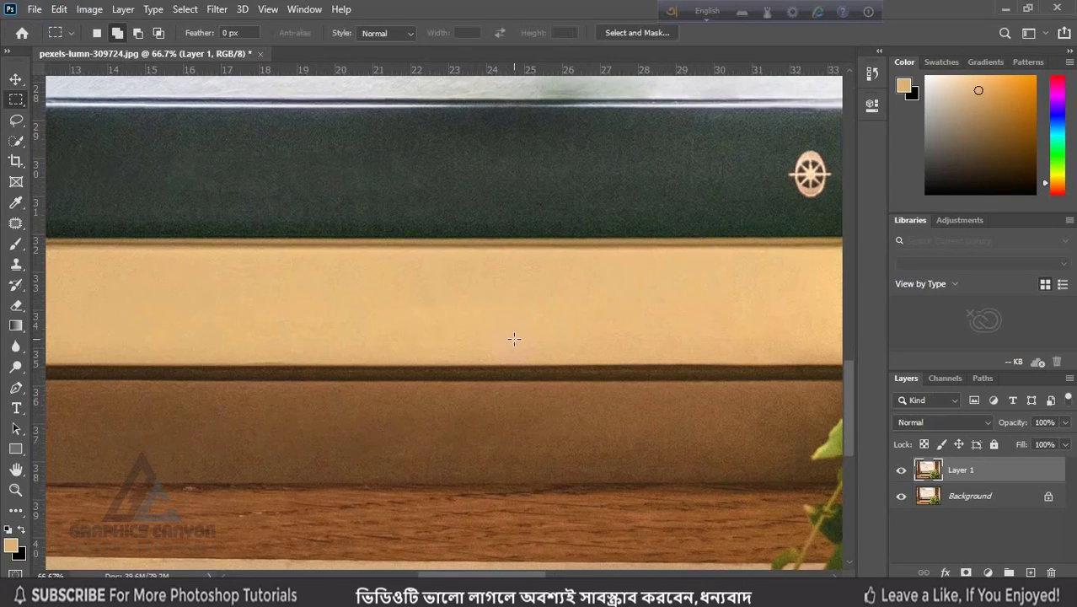
left_click_drag(466, 306, 607, 302)
left_click(15, 409)
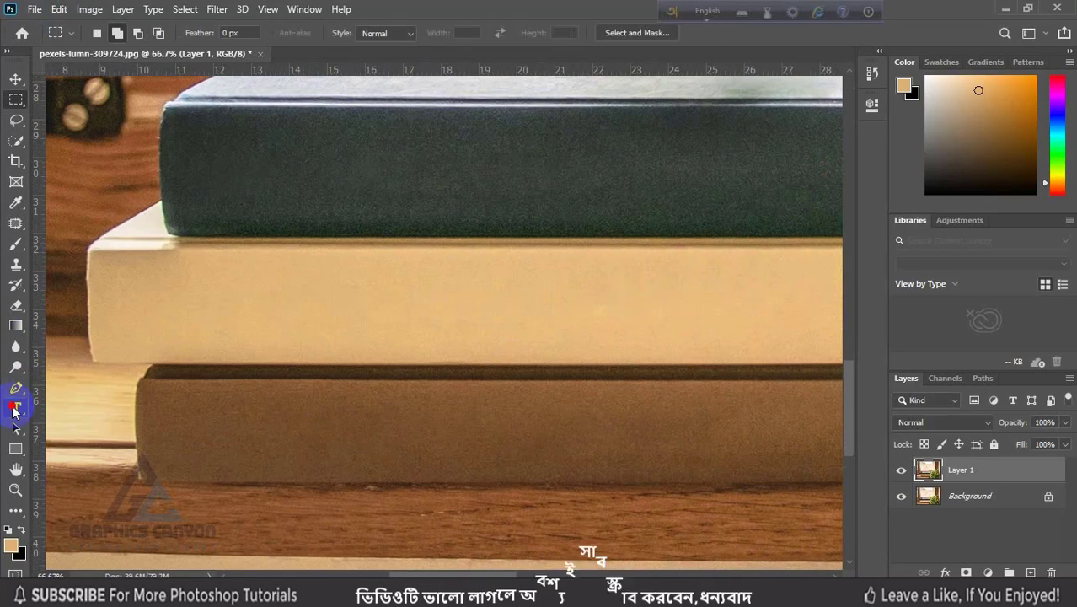
left_click(411, 342)
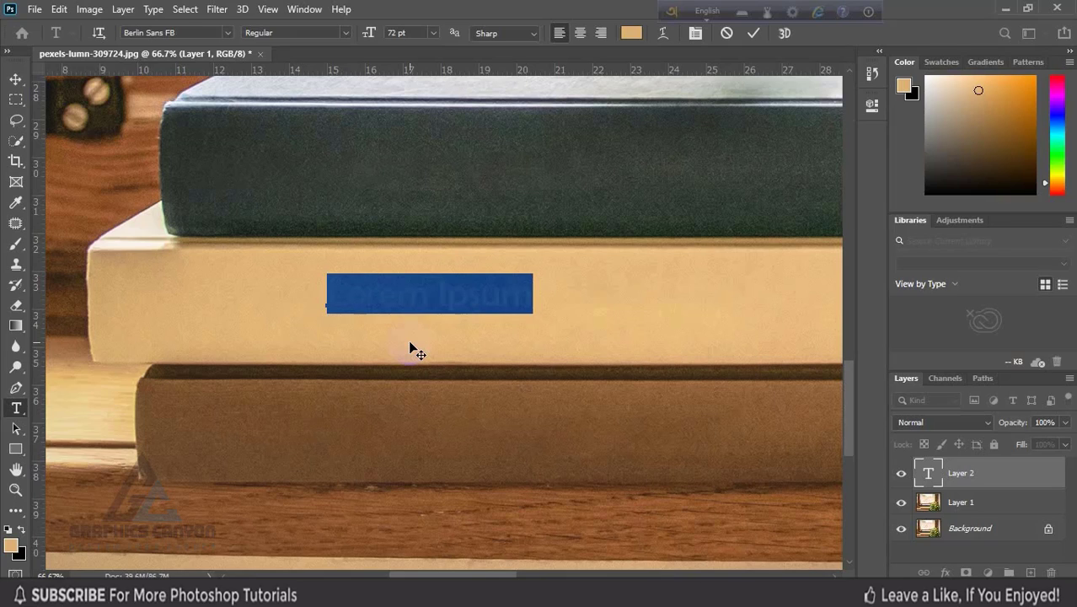
type("GRAPHICS CANNON")
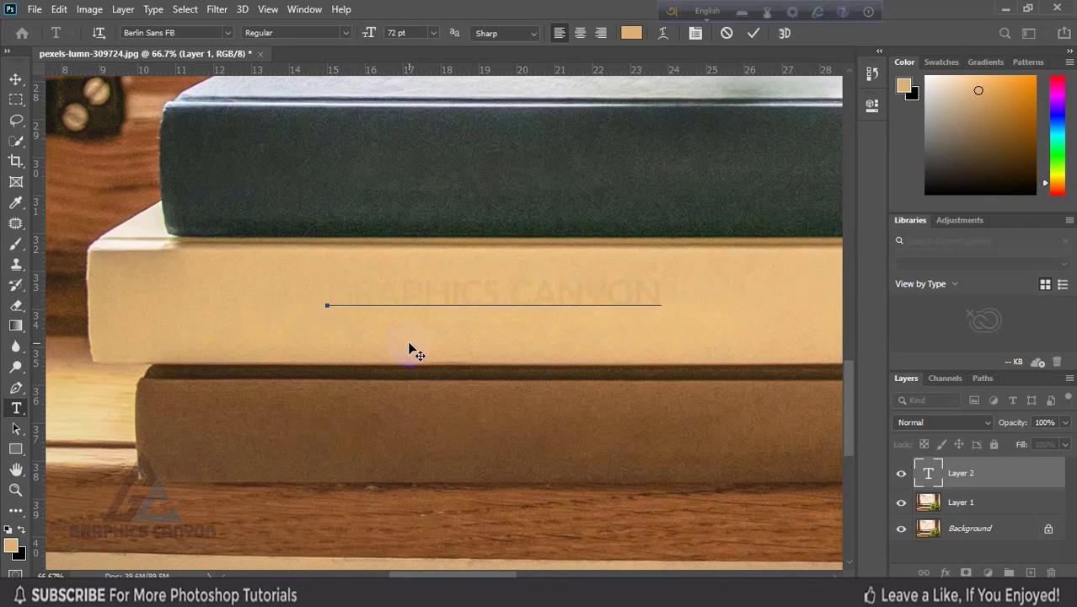
- Select all of the new text and set the foreground colour to a dark green sampled from the top book's spine
key("ctrl+a")
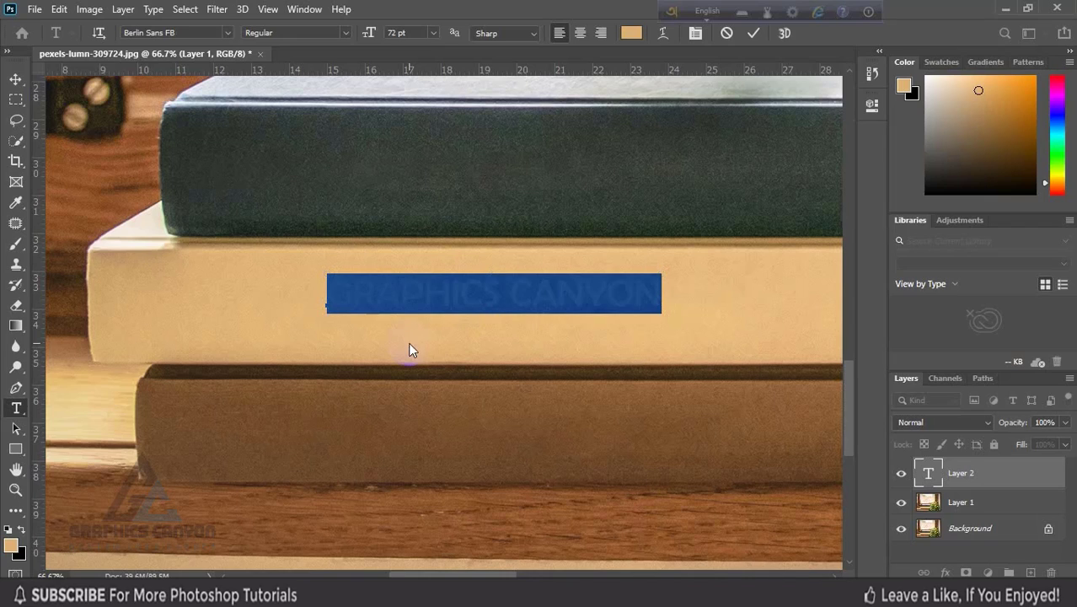
left_click(10, 545)
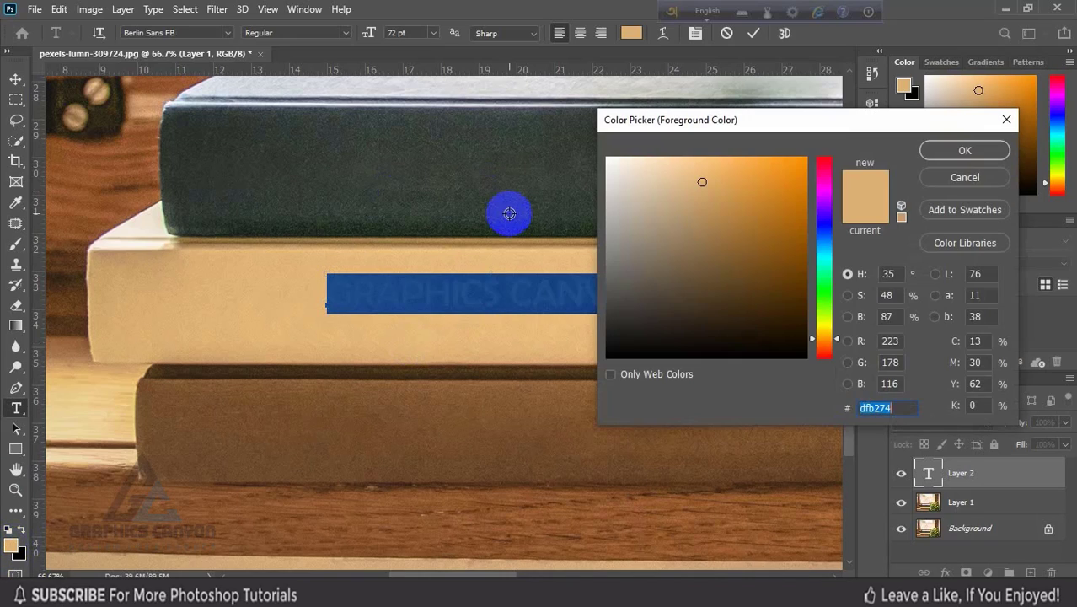
left_click(509, 213)
left_click(967, 151)
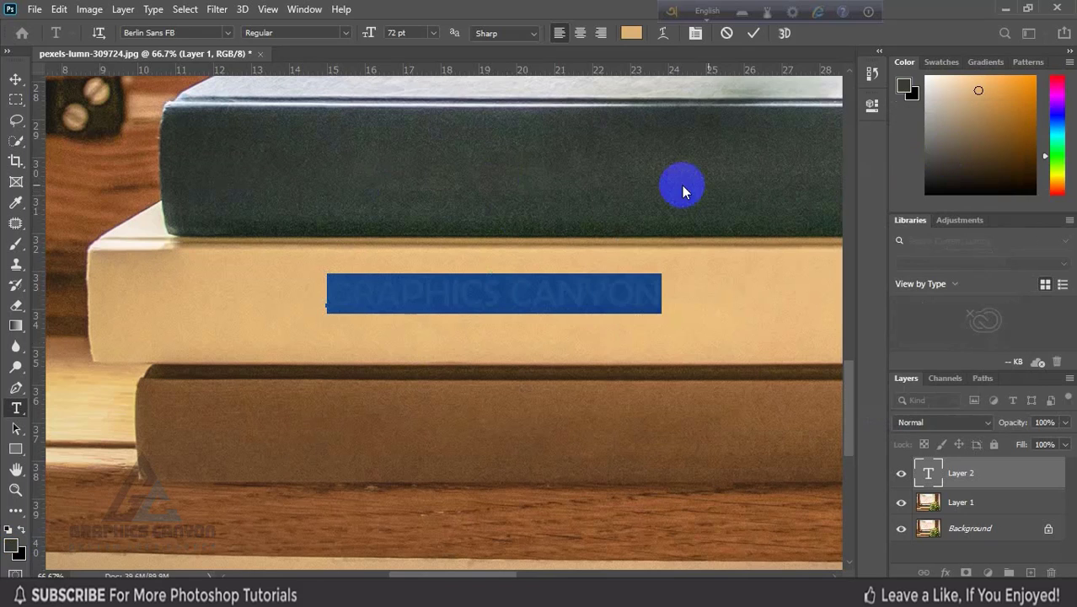
- Move the text to the middle of the cream spine's height and scale it to about 164% width and 238% height
left_click(15, 78)
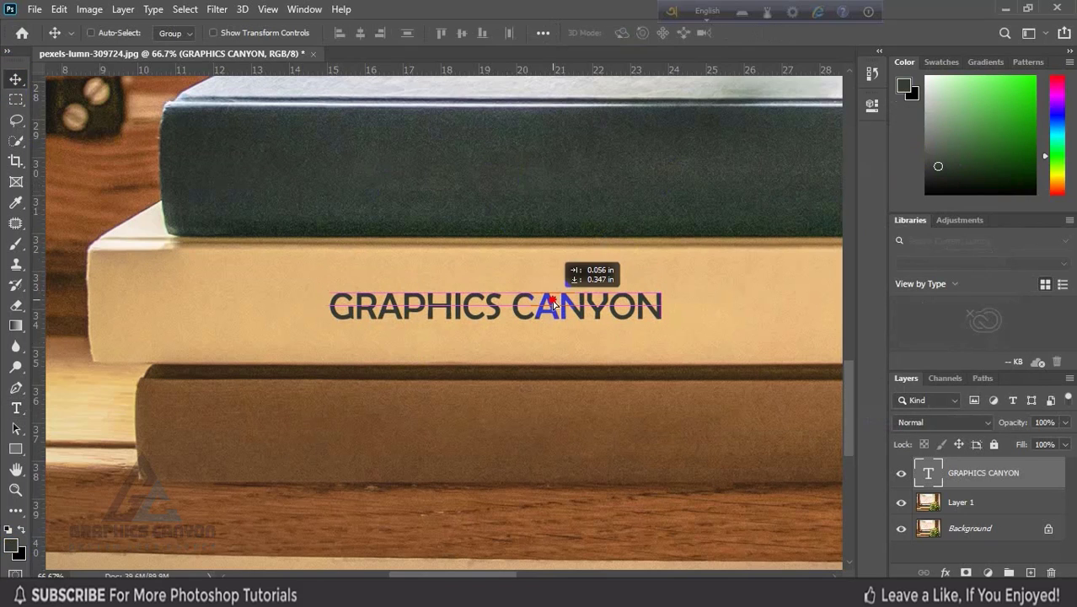
key("ctrl+minus")
key("ctrl+minus")
key("ctrl+minus")
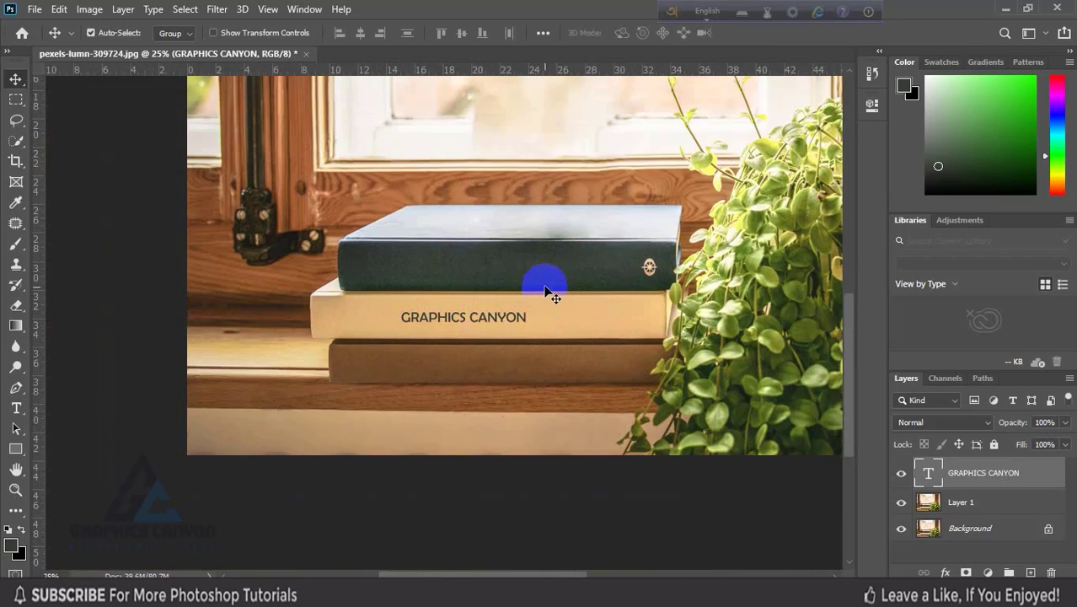
key("ctrl+t")
left_click_drag(525, 325, 553, 319)
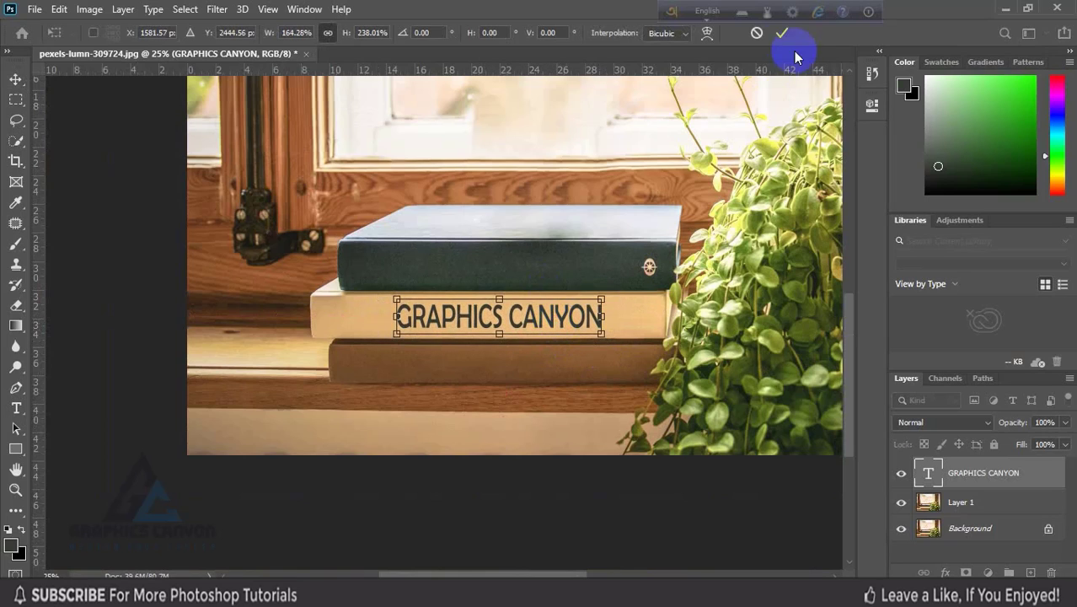
left_click(783, 35)
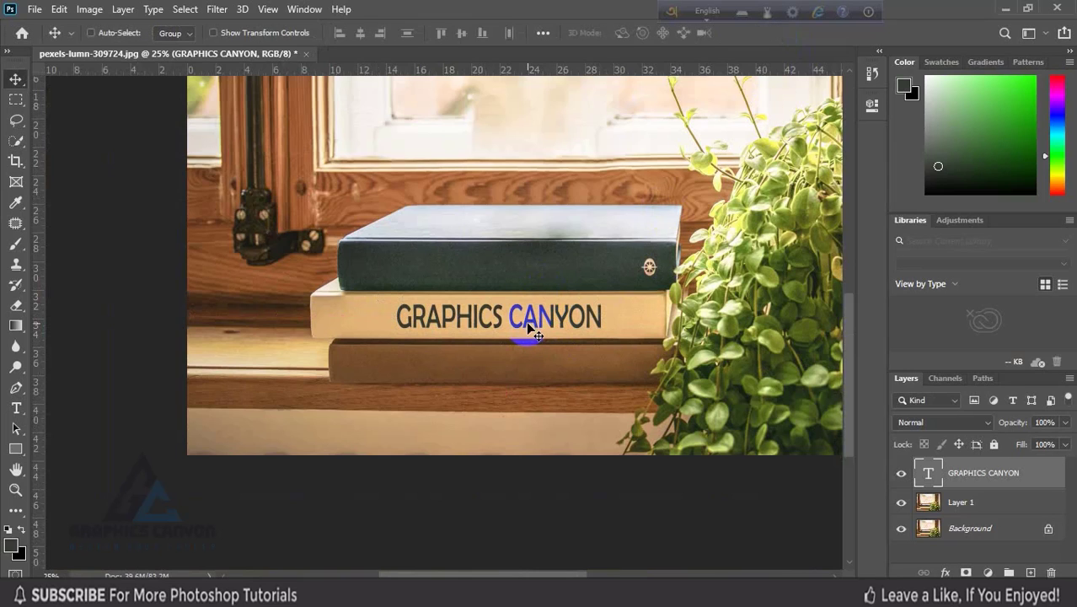
- In the text layer's Blending Options, set the Blend If range of This Layer to 21–83 and of Underlying Layer to 107–192
scroll(691, 271, "up", 3)
left_click_drag(391, 413, 577, 366)
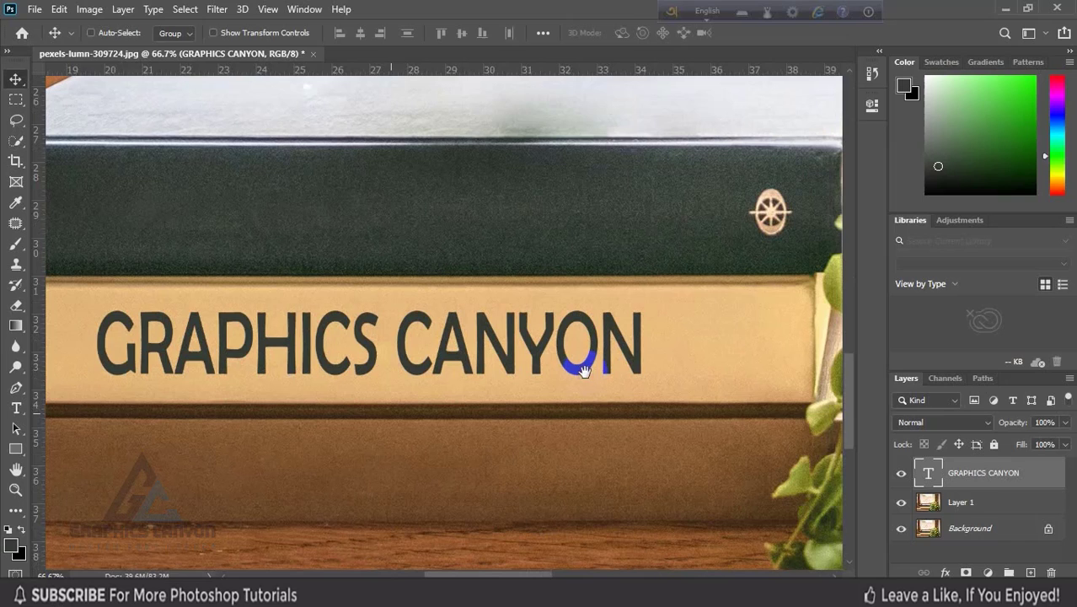
right_click(1004, 484)
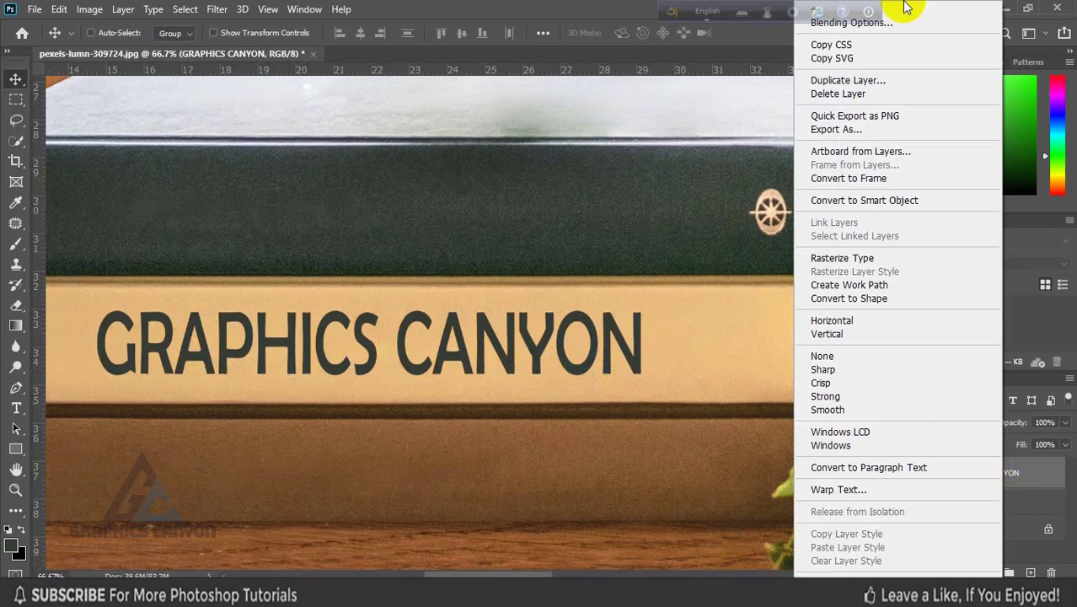
left_click(908, 29)
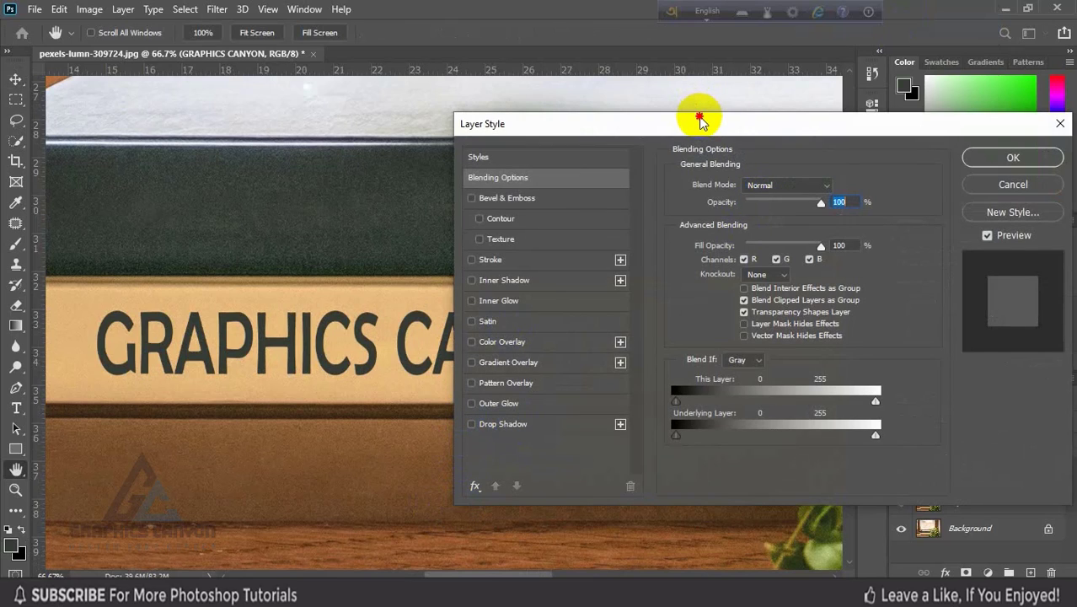
left_click_drag(700, 118, 765, 101)
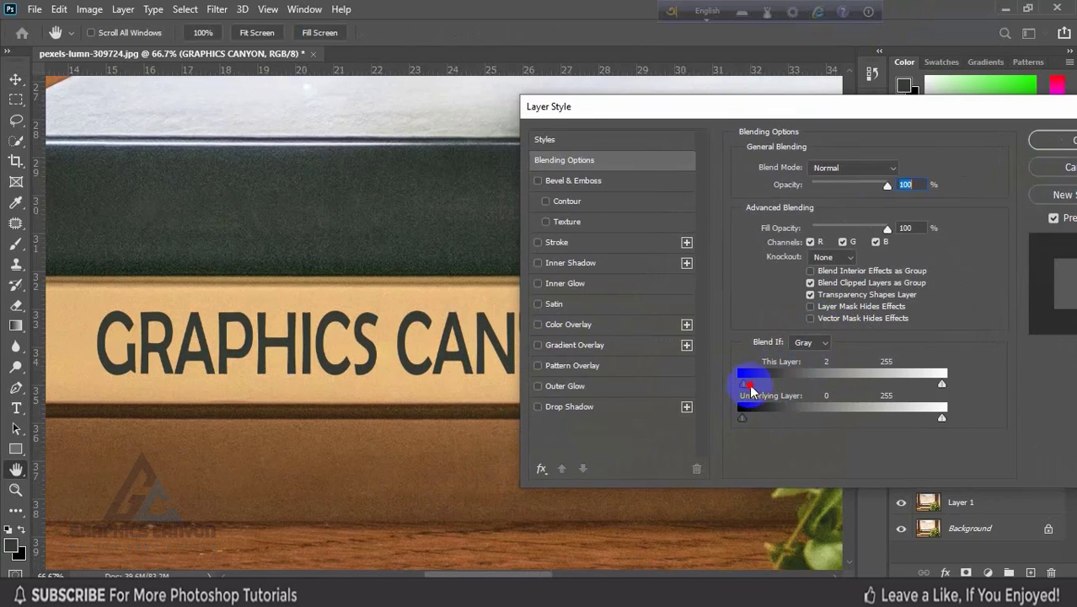
mouse_move(750, 389)
left_mouse_down()
mouse_move(814, 389)
mouse_move(761, 389)
left_mouse_up()
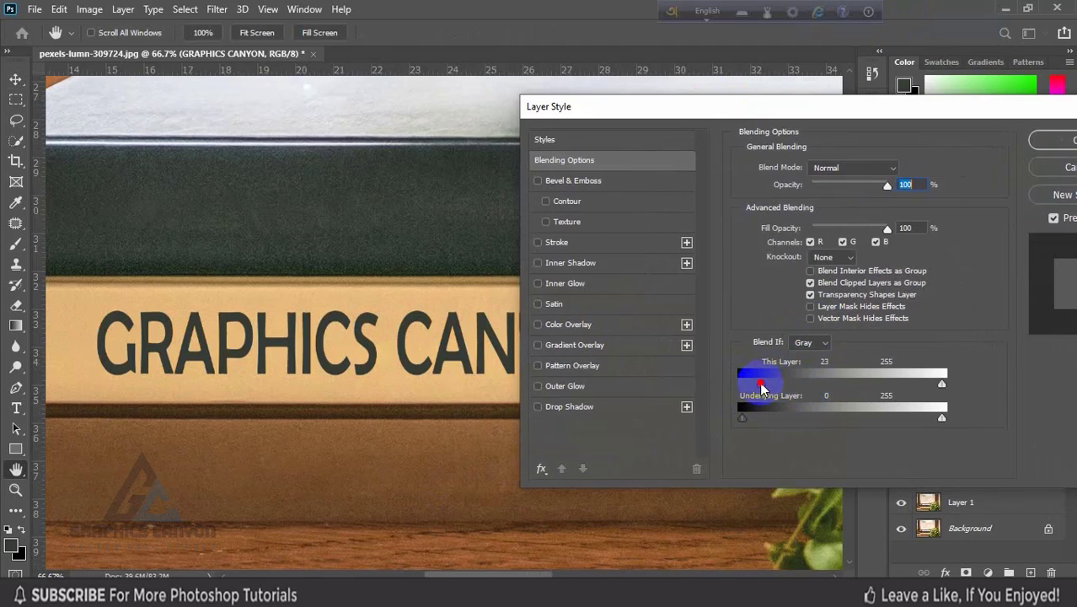
left_click_drag(941, 384, 808, 384)
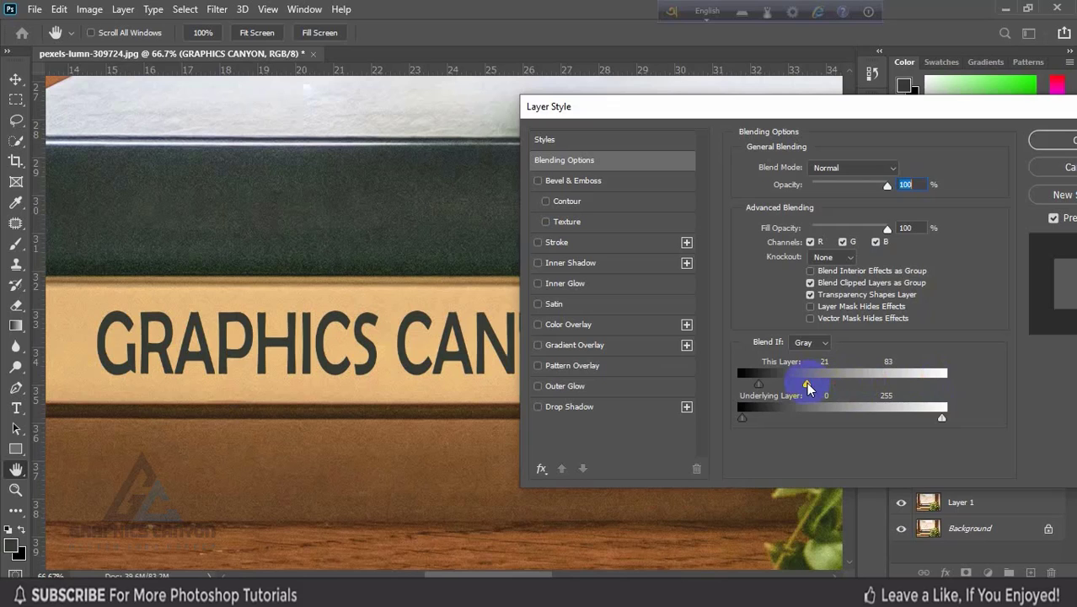
left_click_drag(941, 417, 892, 423)
left_click_drag(743, 417, 825, 426)
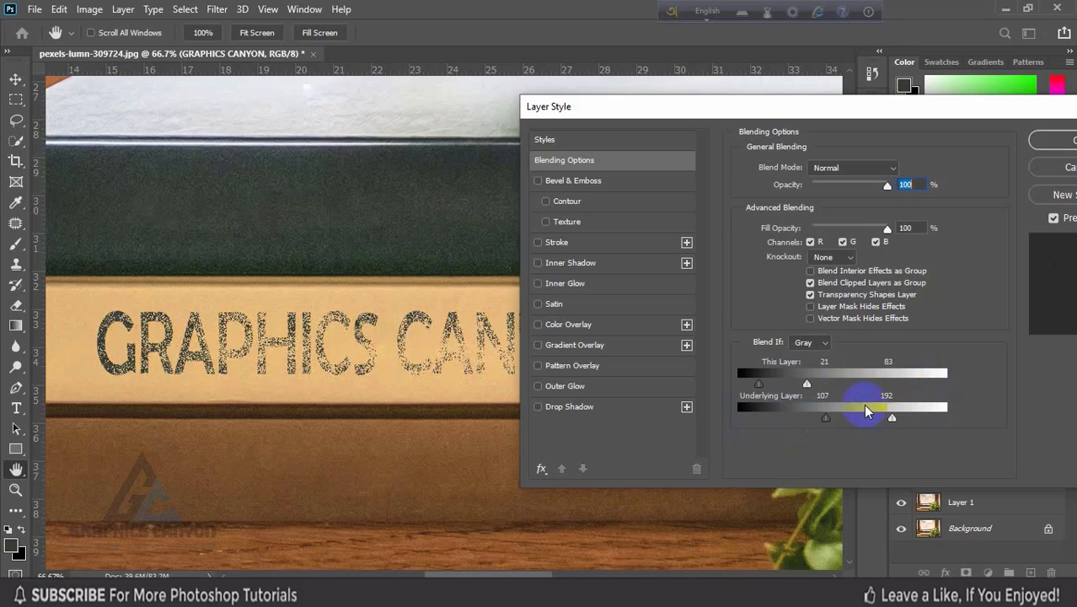
- Set the Blend If range of This Layer to 0–239, raise Underlying Layer's white limit to about 193, and apply the layer style
left_click_drag(805, 386, 928, 384)
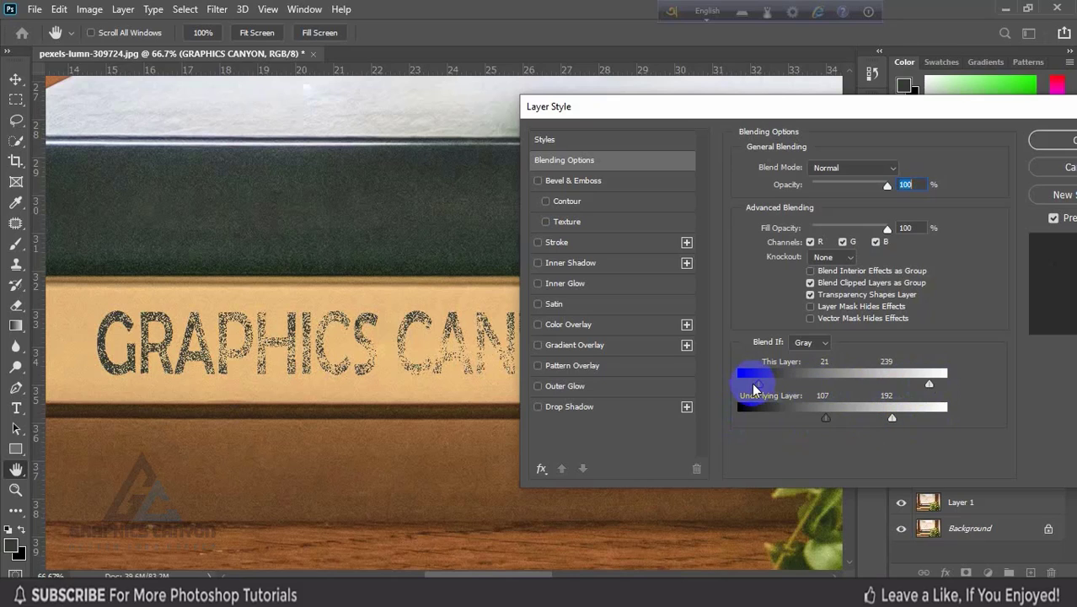
left_click_drag(761, 389, 717, 384)
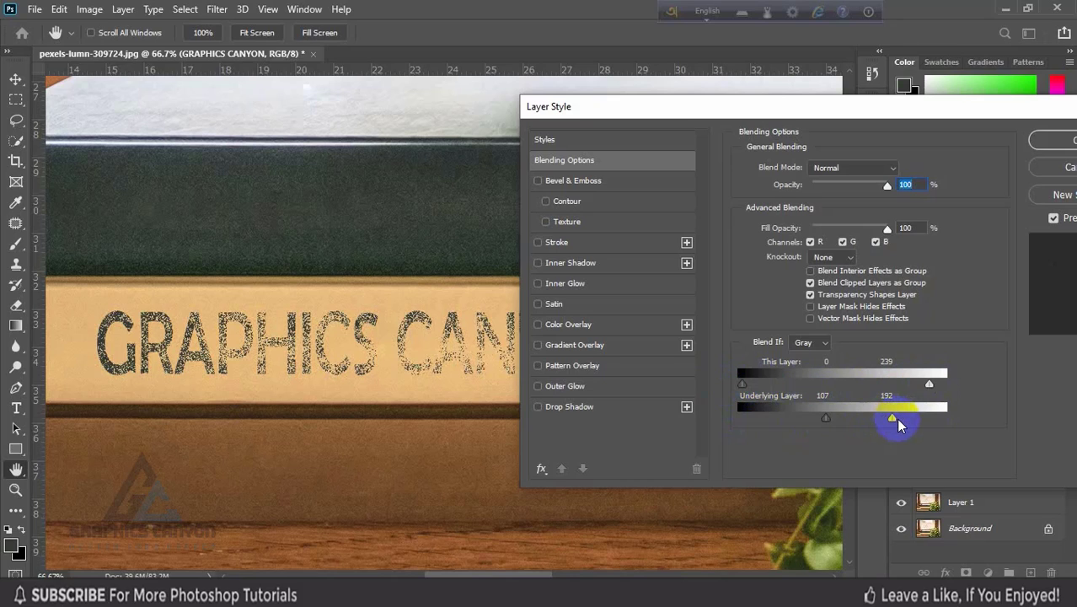
left_click_drag(892, 423, 895, 424)
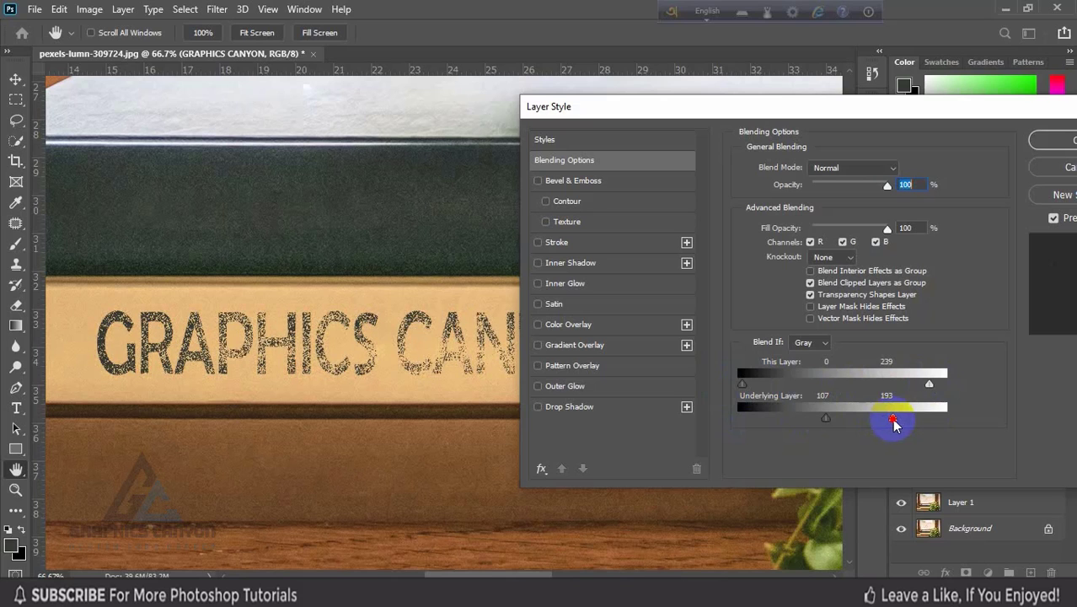
left_click_drag(977, 106, 809, 262)
left_click(889, 293)
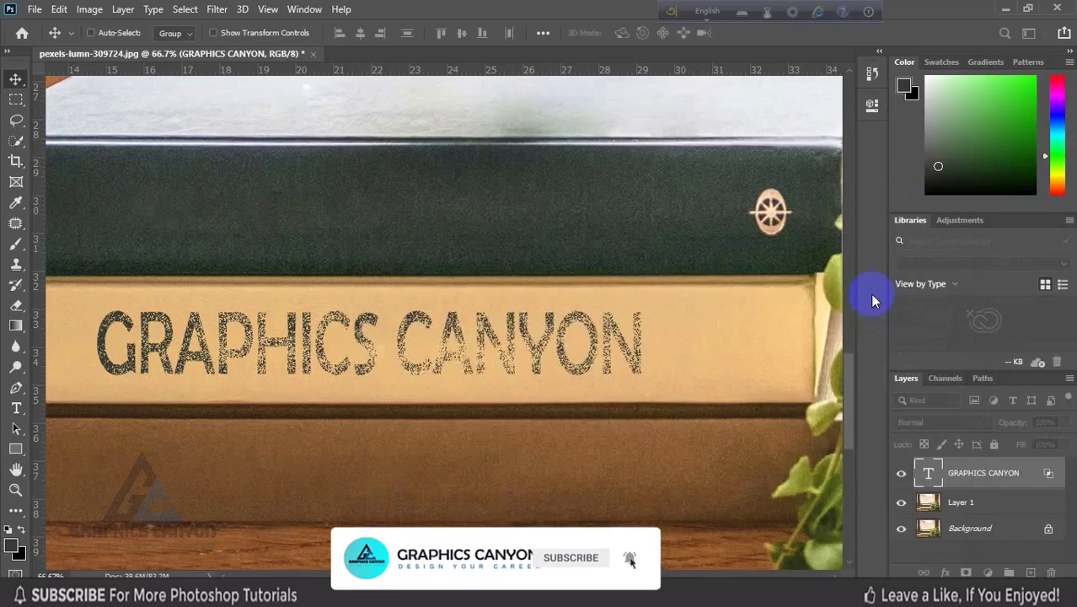
- Examine the blended text on the cream spine at close range and within the whole photo
key("ctrl+minus")
key("ctrl+plus")
key("ctrl+plus")
key("ctrl+plus")
key("ctrl+plus")
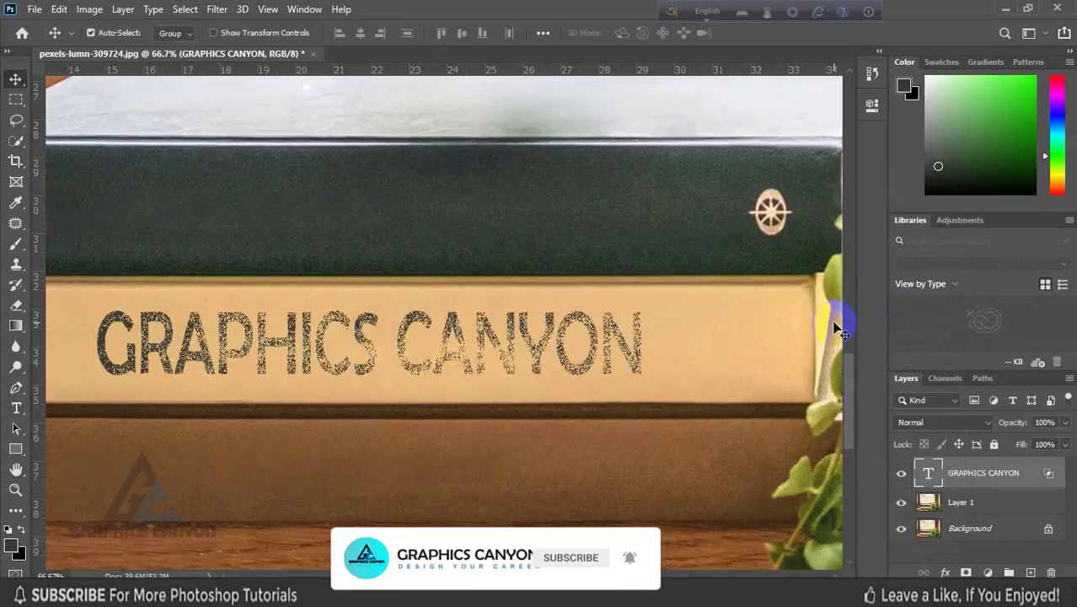
key("ctrl+minus")
key("ctrl+minus")
key("ctrl+minus")
key("ctrl+minus")
key("ctrl+minus")
key("ctrl+minus")
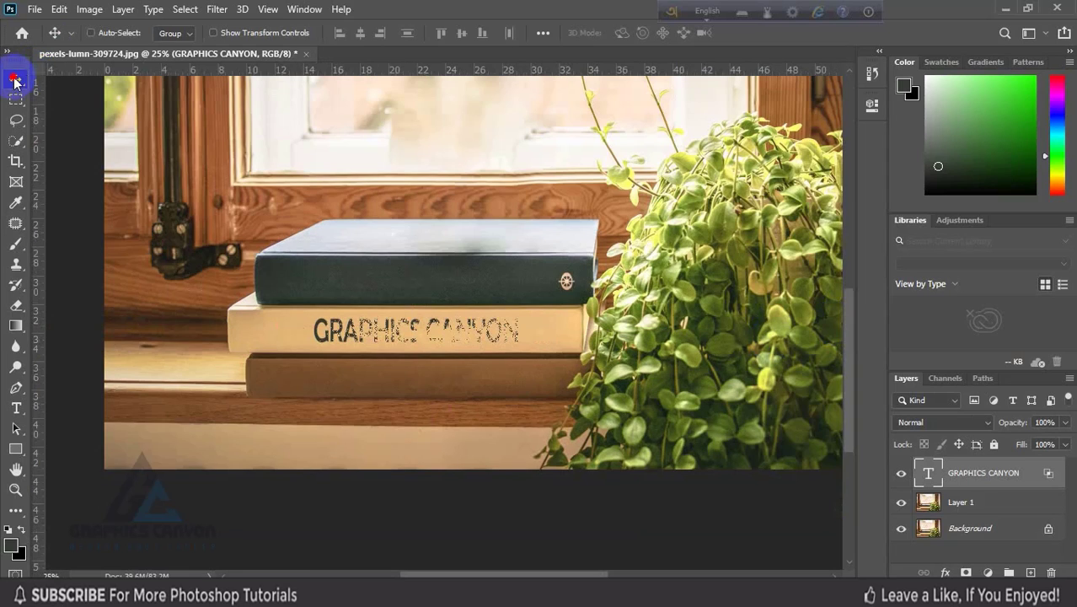
key("ctrl+plus")
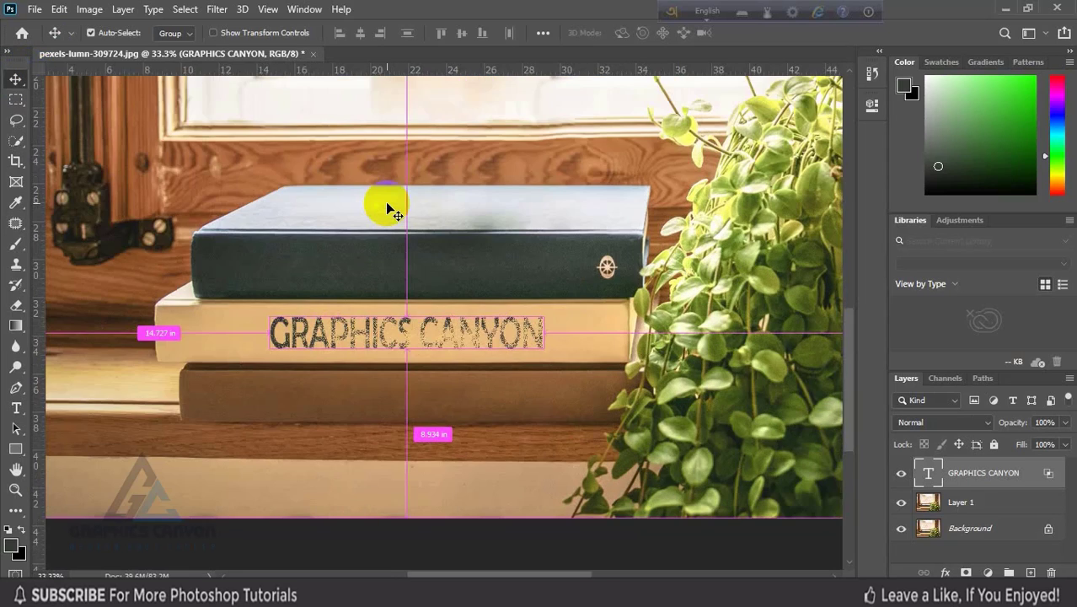
key("ctrl+plus")
key("ctrl+minus")
key("ctrl+minus")
key("ctrl+minus")
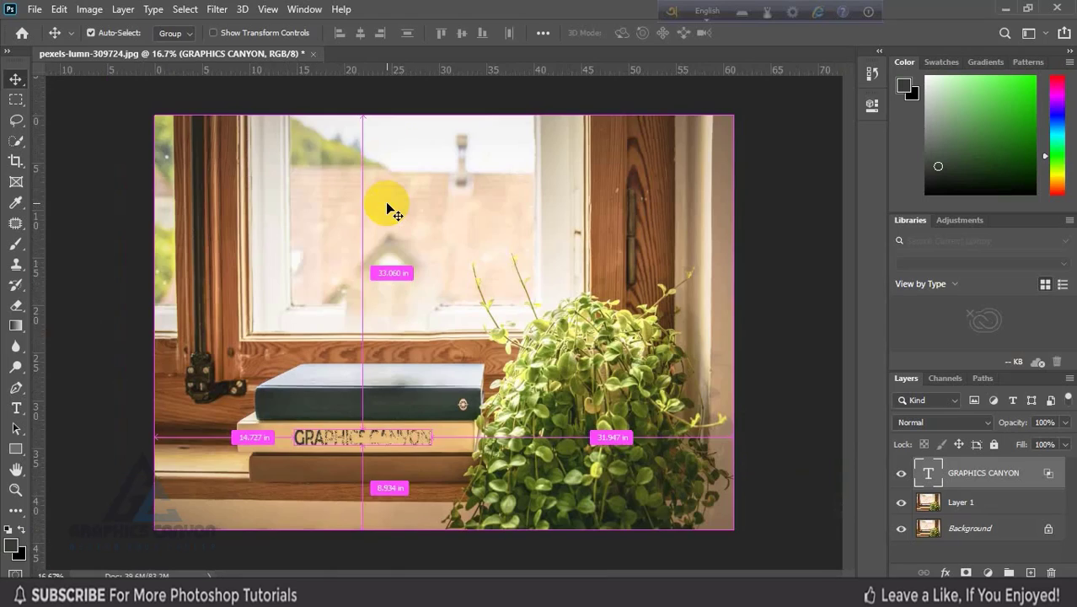
left_click(16, 99)
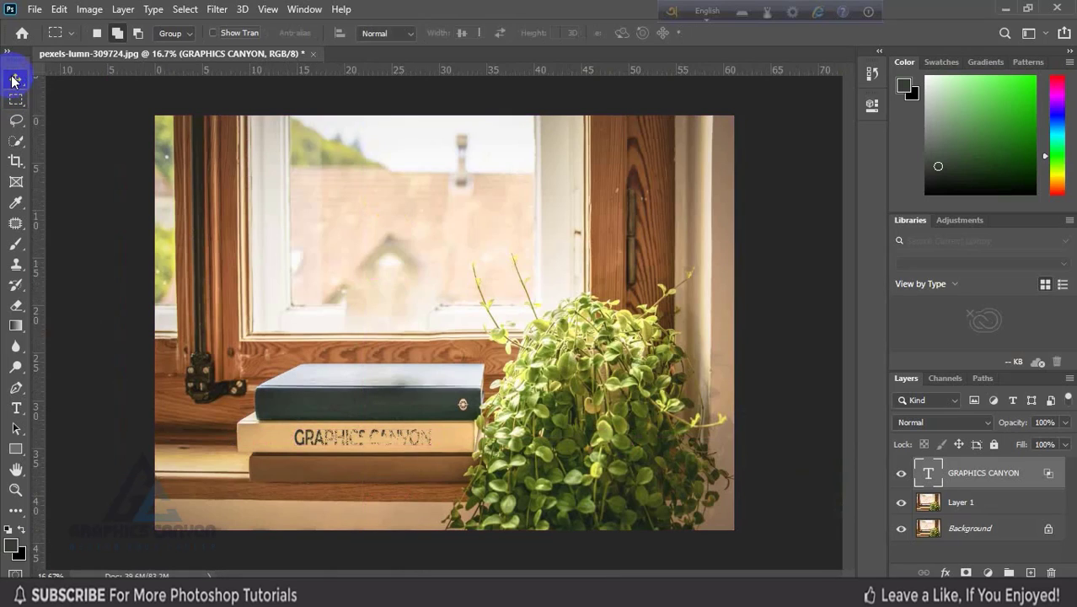
left_click(15, 80)
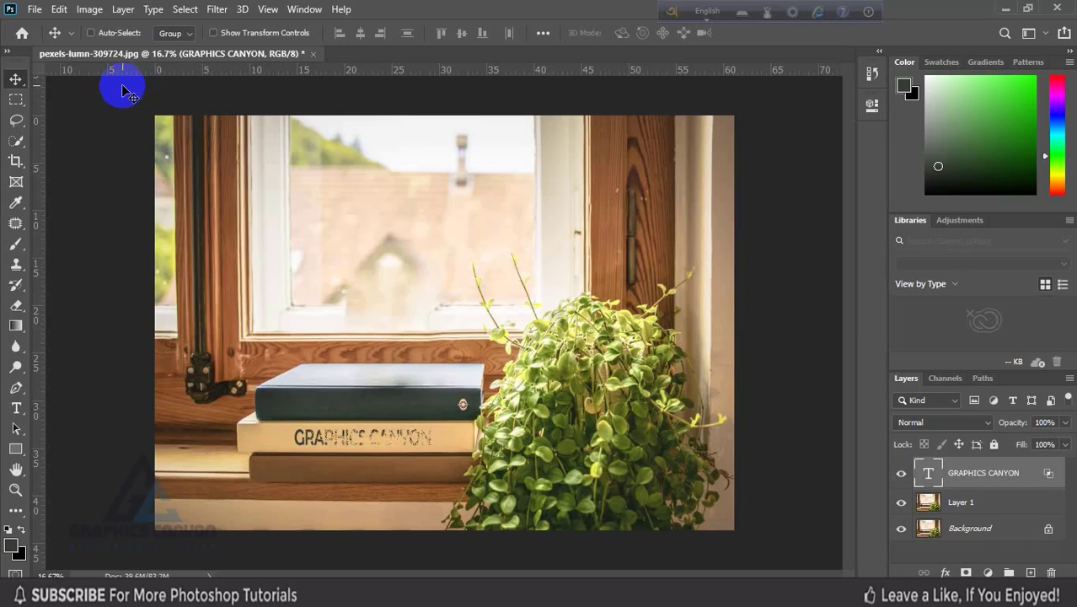
left_click(871, 596)
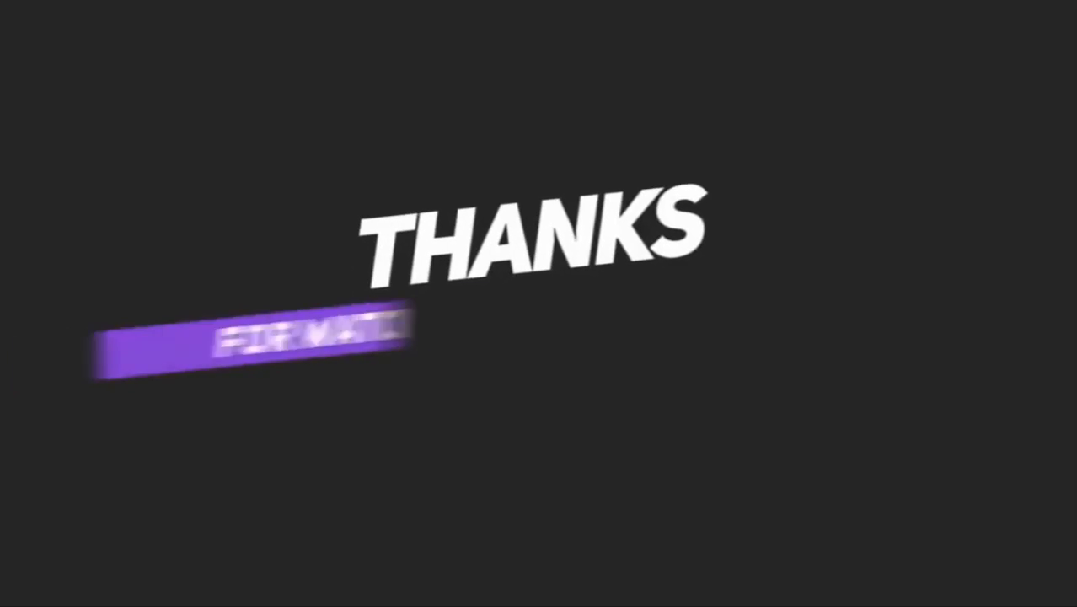